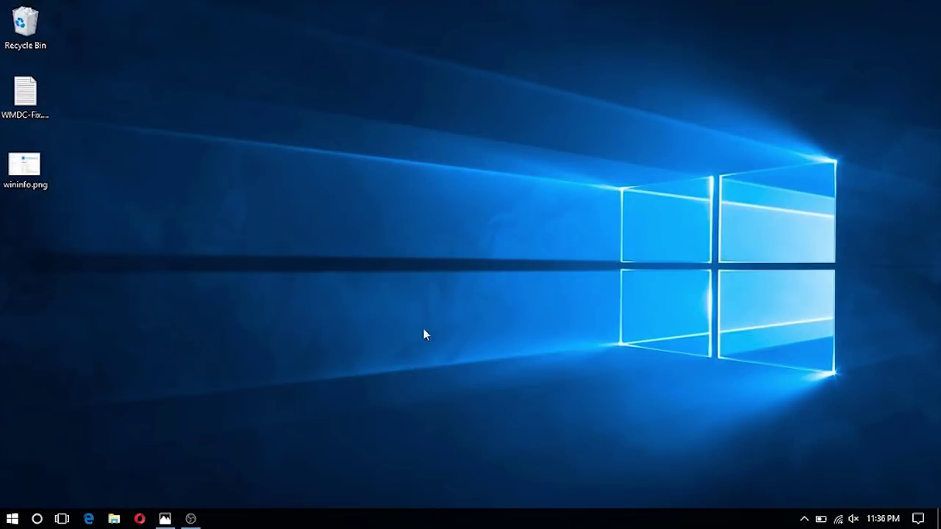
Step: View the wininfo.png system info picture, then launch Device Manager with devmgmt.msc
{"action": "left_click", "coordinate": [168, 518]}
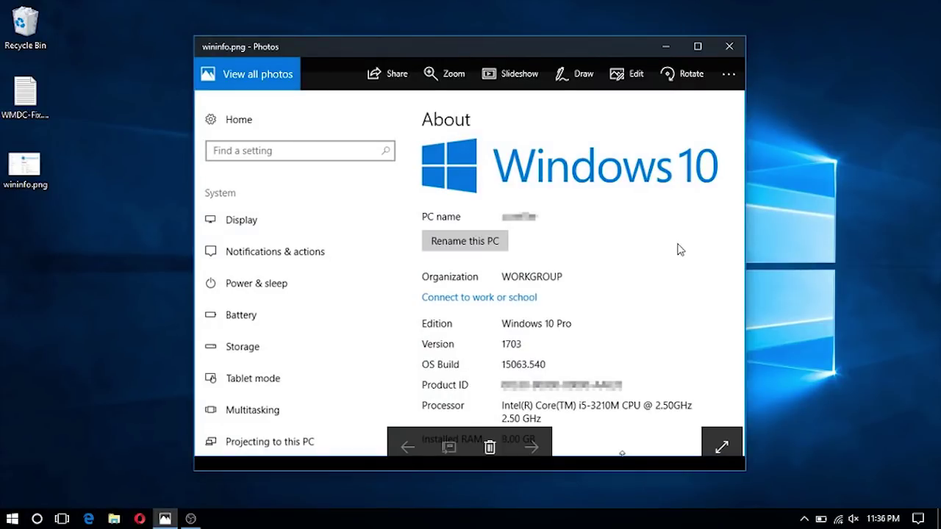
{"action": "left_click", "coordinate": [729, 47]}
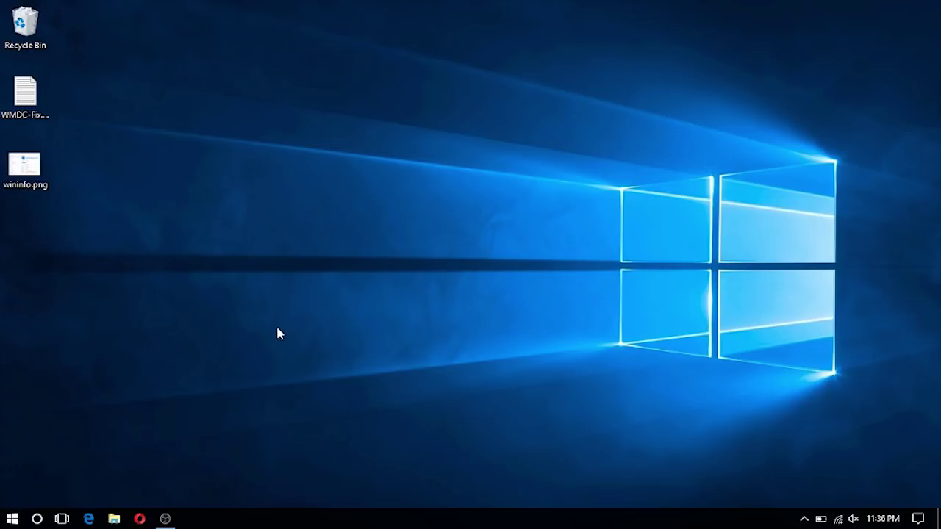
{"action": "key", "text": "super+r"}
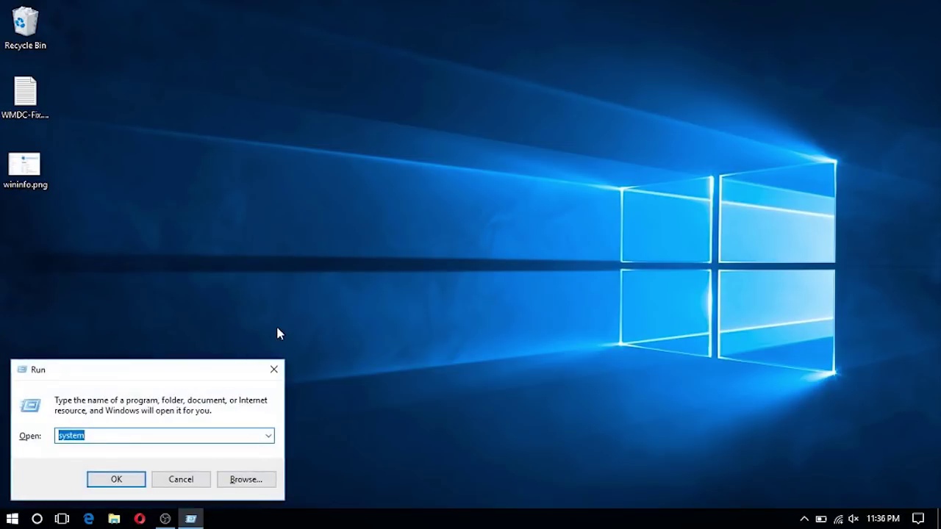
{"action": "type", "text": "devmgmt.msc"}
{"action": "key", "text": "Return"}
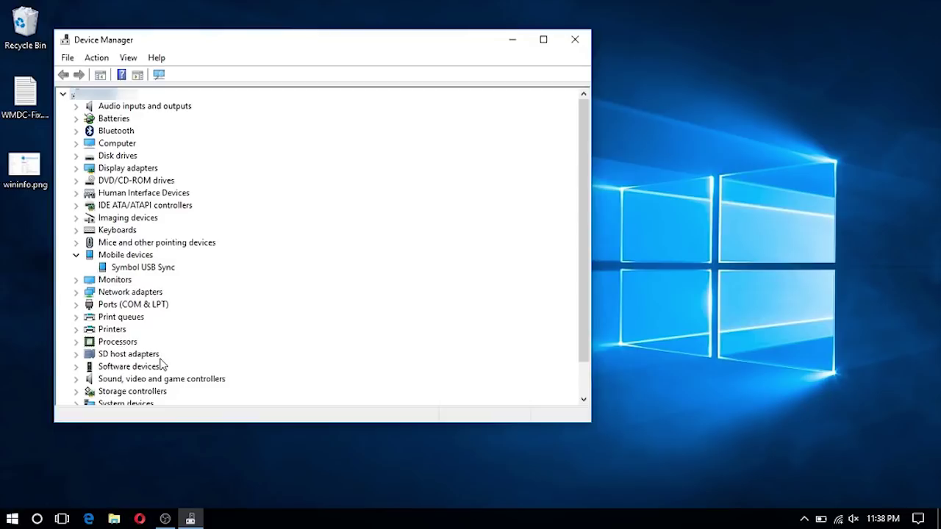
Step: Launch Windows Mobile Device Center from the Start menu's app list and close Device Manager
{"action": "left_click", "coordinate": [12, 518]}
{"action": "scroll", "coordinate": [132, 445], "scroll_direction": "down", "scroll_amount": 5}
{"action": "scroll", "coordinate": [143, 435], "scroll_direction": "down", "scroll_amount": 15}
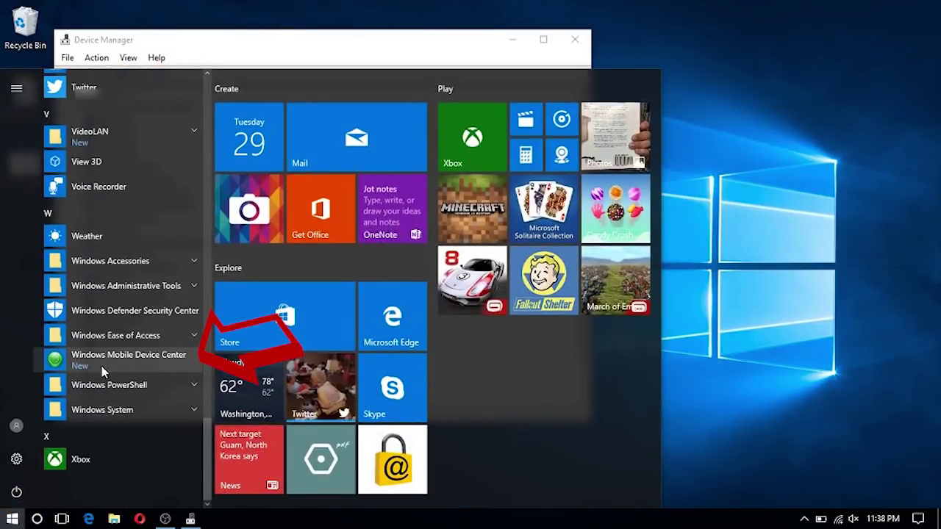
{"action": "left_click", "coordinate": [89, 366]}
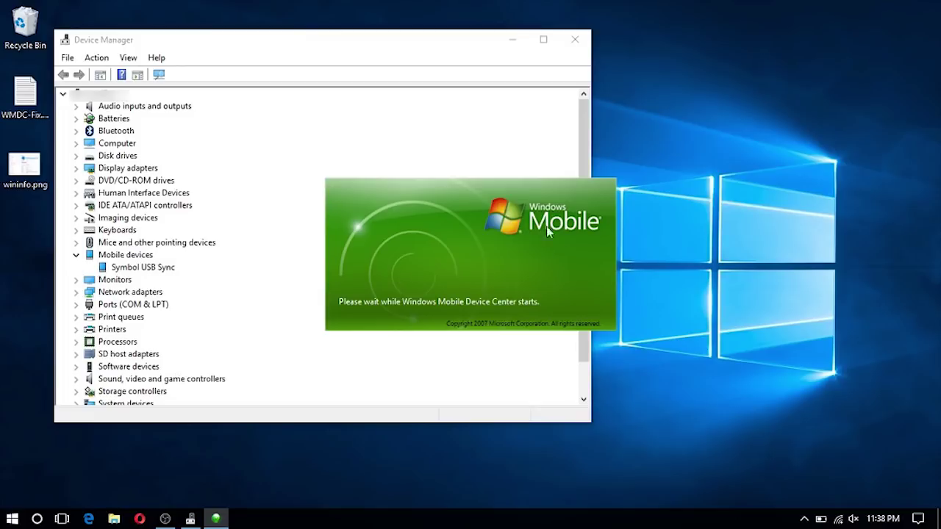
{"action": "left_click", "coordinate": [511, 39]}
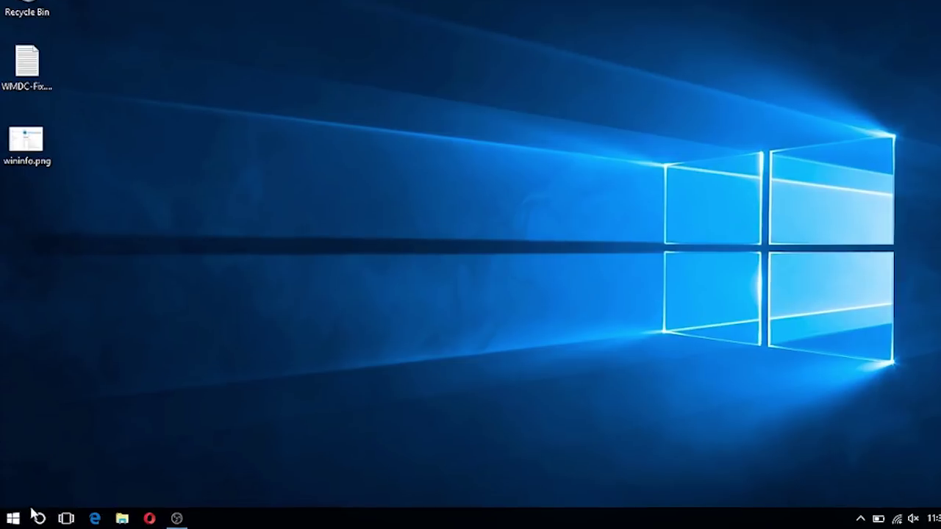
Step: Launch the Services console with services.msc
{"action": "key", "text": "super+r"}
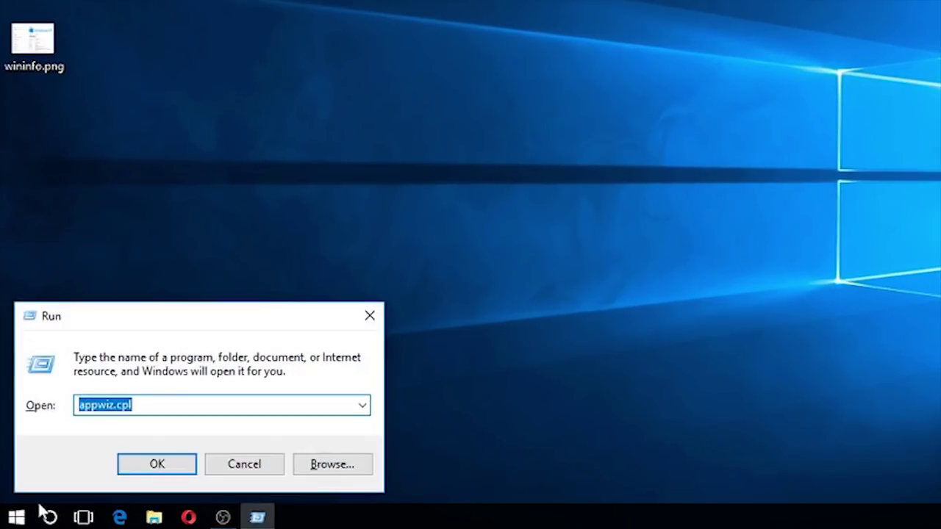
{"action": "type", "text": "services.m"}
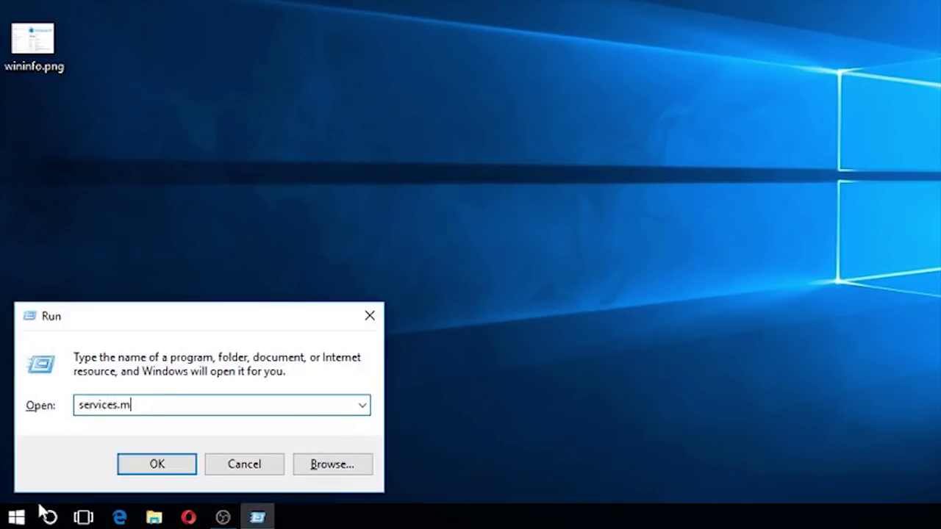
{"action": "type", "text": "sc"}
{"action": "key", "text": "Return"}
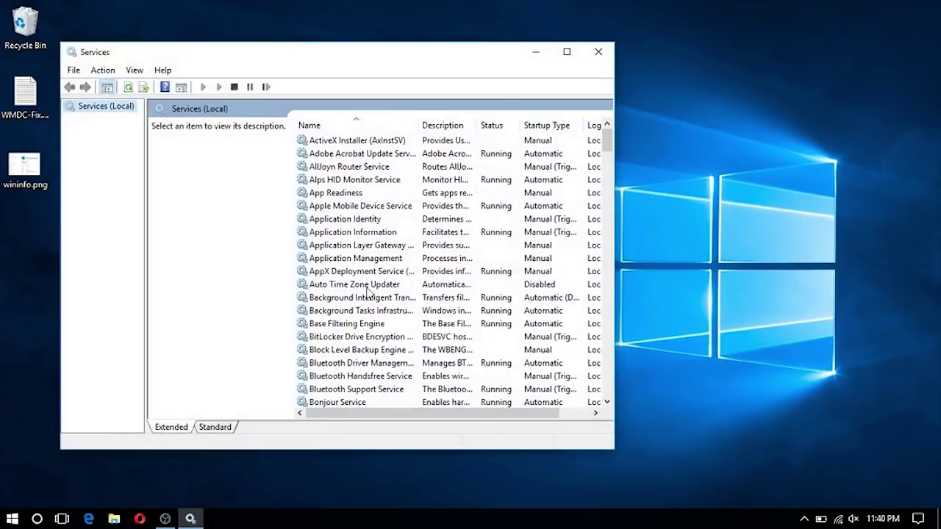
Step: Find and select the Windows Mobile-2003-based device connectivity service in the list
{"action": "left_click", "coordinate": [367, 291]}
{"action": "scroll", "coordinate": [369, 293], "scroll_direction": "down", "scroll_amount": 7}
{"action": "scroll", "coordinate": [369, 293], "scroll_direction": "down", "scroll_amount": 20}
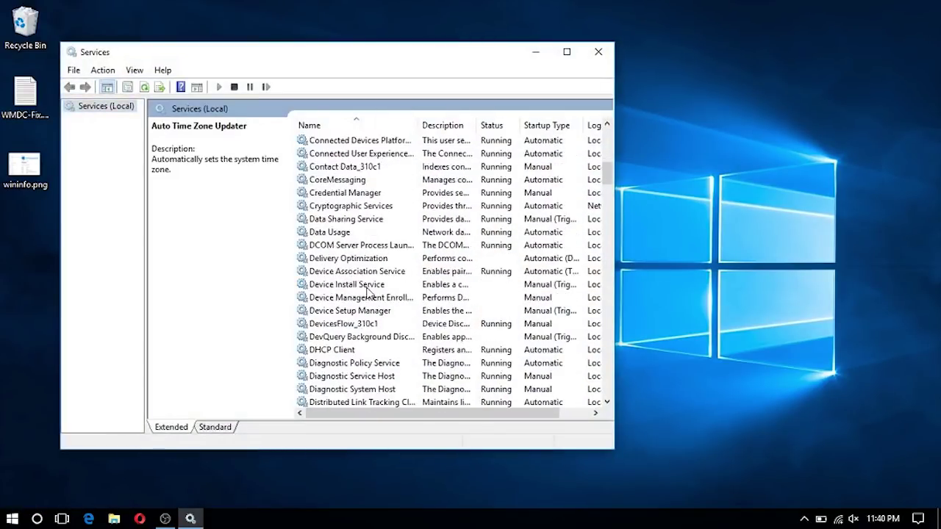
{"action": "scroll", "coordinate": [367, 292], "scroll_direction": "down", "scroll_amount": 14}
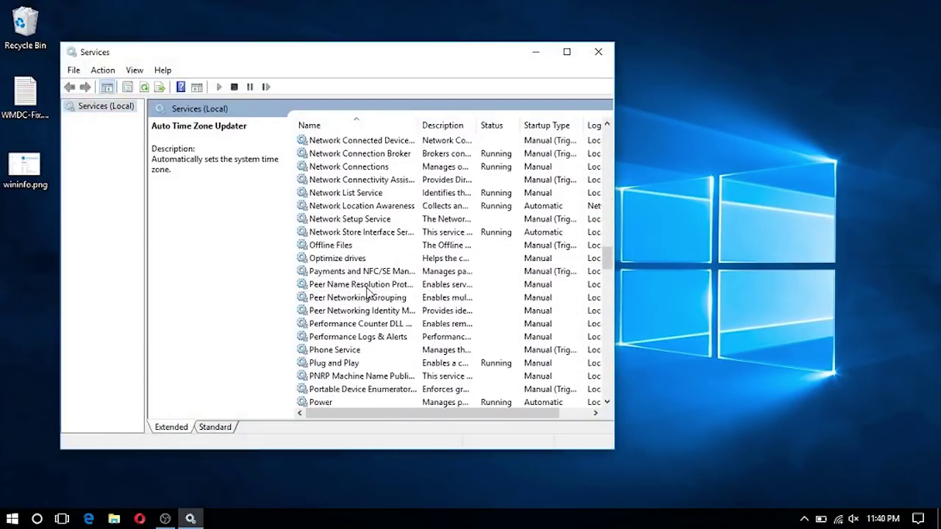
{"action": "scroll", "coordinate": [389, 293], "scroll_direction": "down", "scroll_amount": 5}
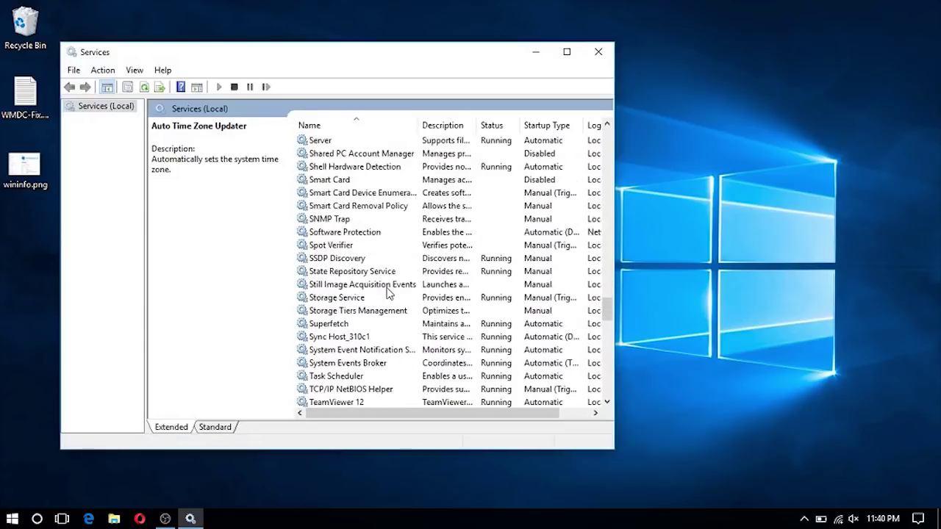
{"action": "scroll", "coordinate": [389, 292], "scroll_direction": "down", "scroll_amount": 10}
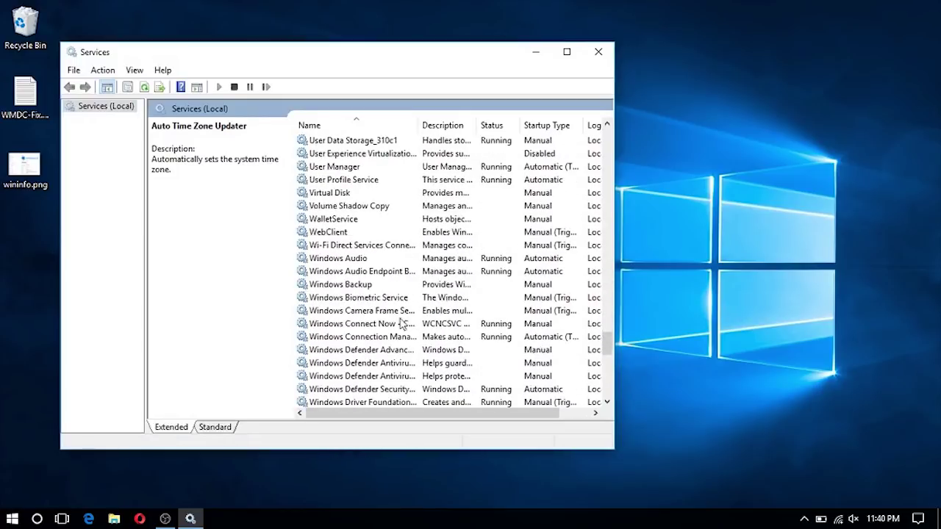
{"action": "scroll", "coordinate": [408, 357], "scroll_direction": "down", "scroll_amount": 3}
{"action": "scroll", "coordinate": [405, 355], "scroll_direction": "down", "scroll_amount": 1}
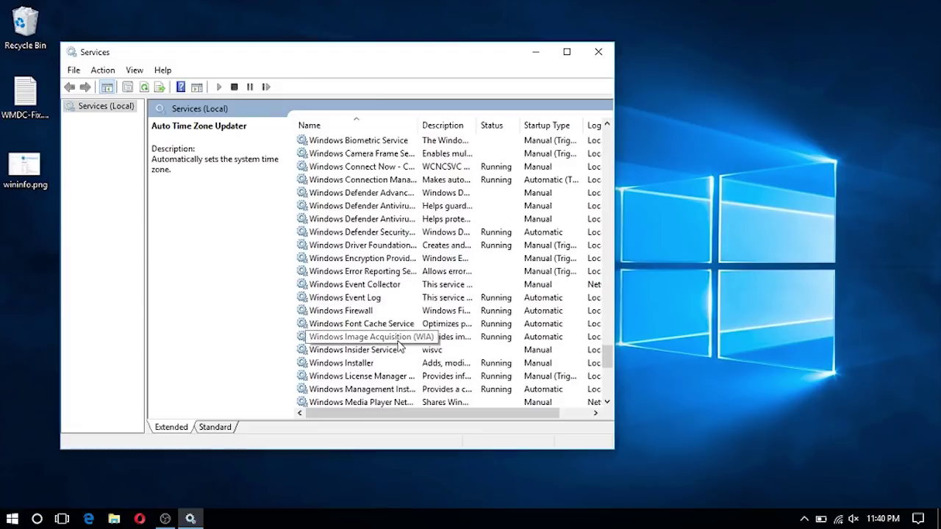
{"action": "scroll", "coordinate": [399, 345], "scroll_direction": "down", "scroll_amount": 3}
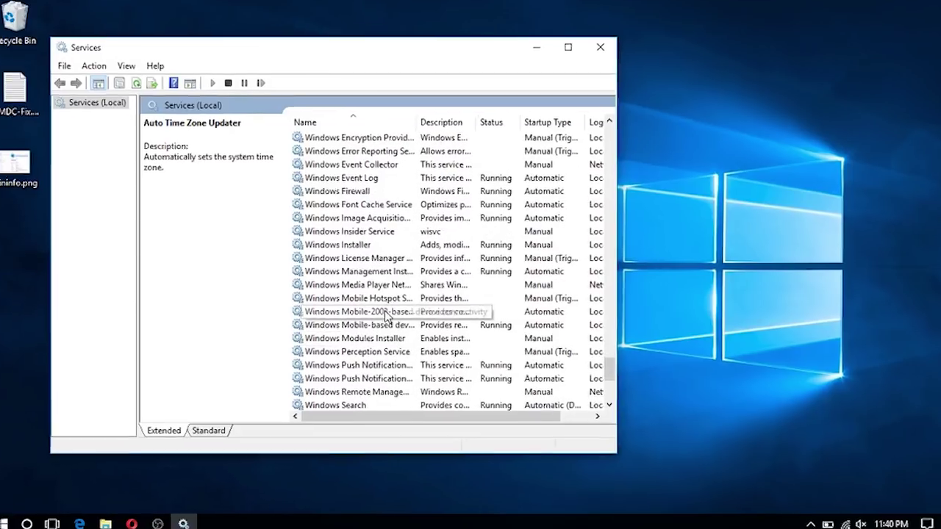
{"action": "left_click", "coordinate": [388, 311]}
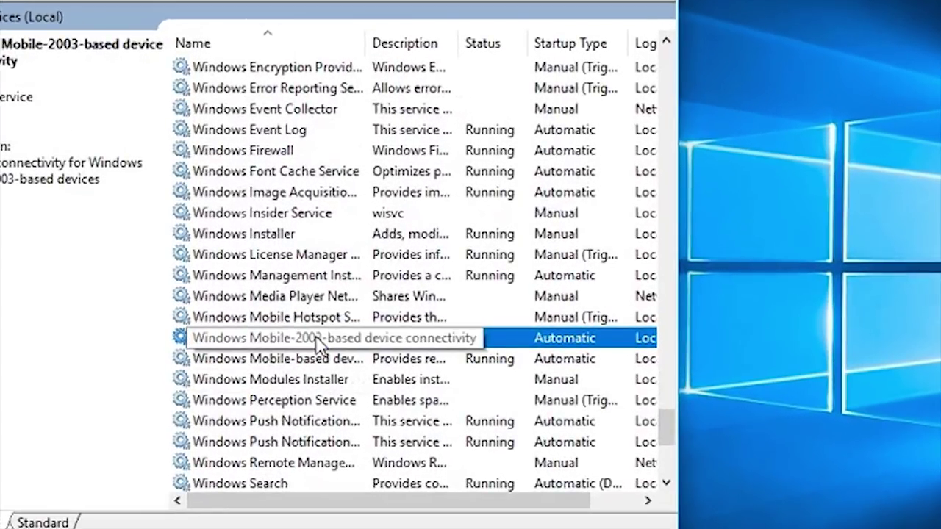
Step: Try starting the Mobile-2003 connectivity service, then set it to log on as Local System
{"action": "double_click", "coordinate": [317, 340]}
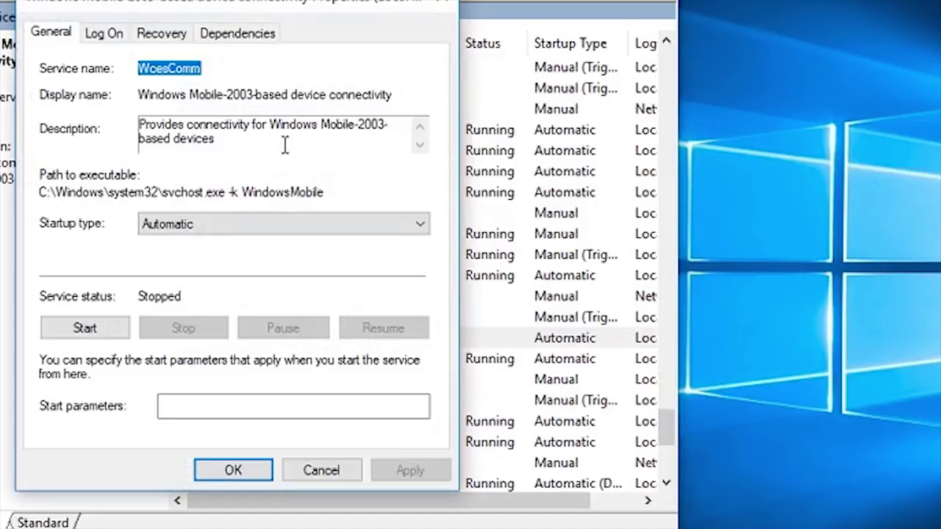
{"action": "left_click", "coordinate": [116, 329]}
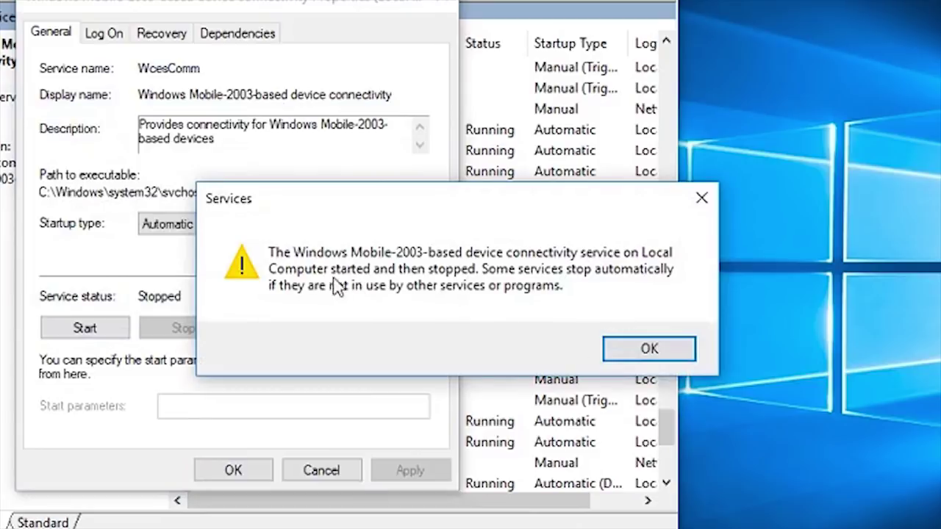
{"action": "left_click", "coordinate": [631, 352]}
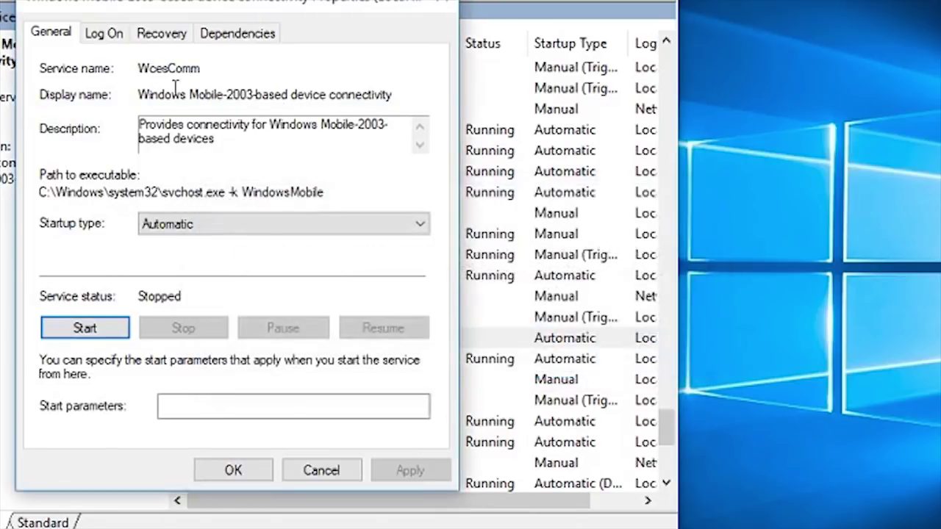
{"action": "left_click", "coordinate": [111, 34]}
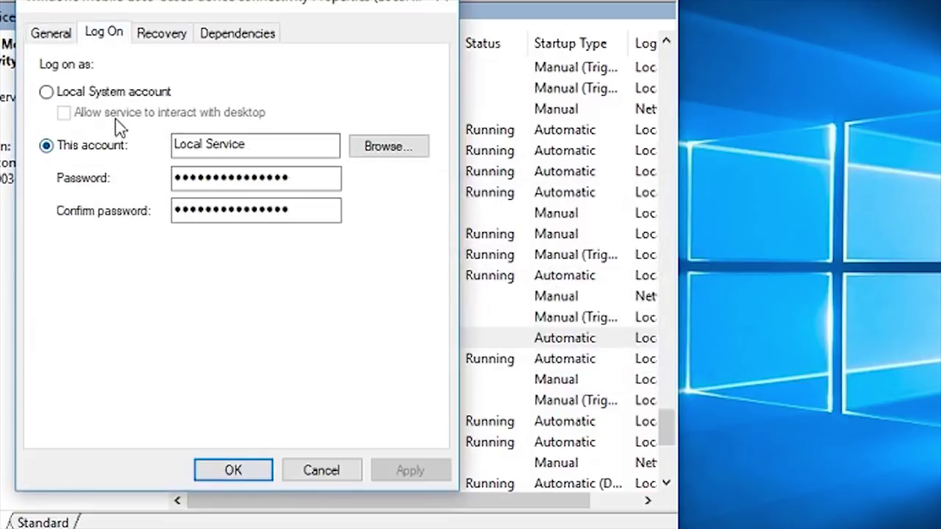
{"action": "left_click", "coordinate": [104, 93]}
{"action": "left_click", "coordinate": [416, 474]}
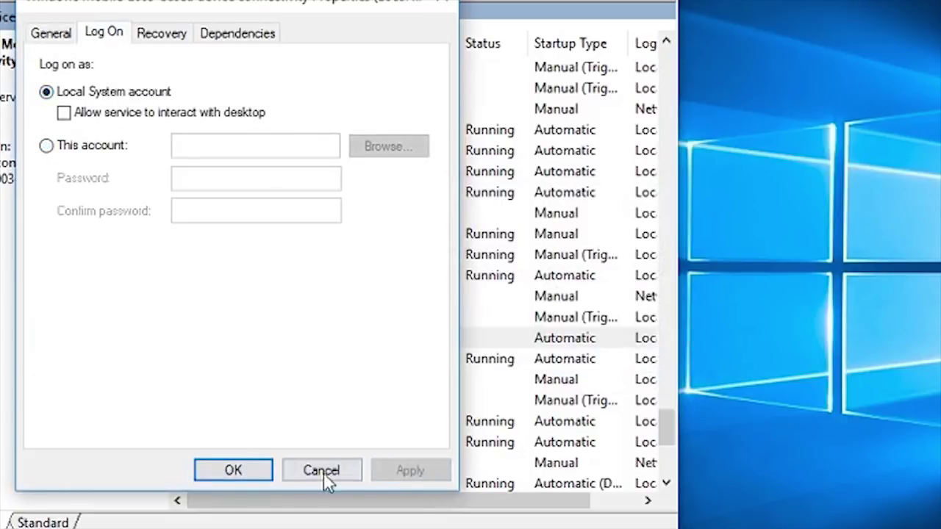
{"action": "left_click", "coordinate": [250, 472]}
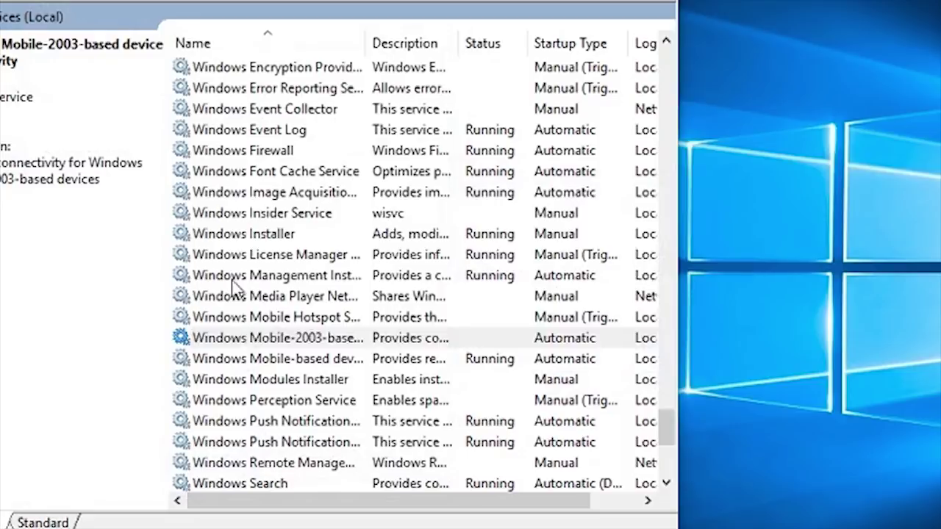
Step: Set Windows Mobile-based device connectivity to log on as Local System, allowed to interact with desktop
{"action": "double_click", "coordinate": [315, 361]}
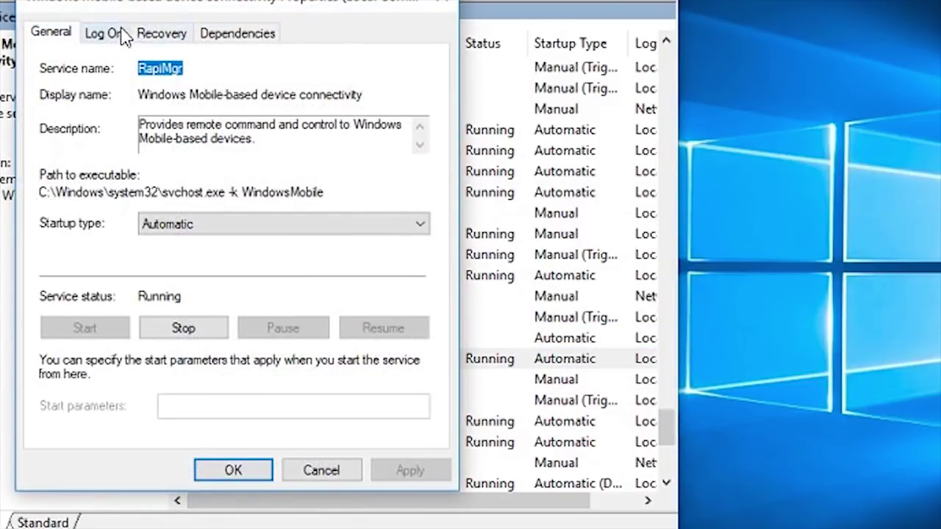
{"action": "left_click", "coordinate": [111, 35]}
{"action": "left_click", "coordinate": [124, 94]}
{"action": "left_click", "coordinate": [106, 114]}
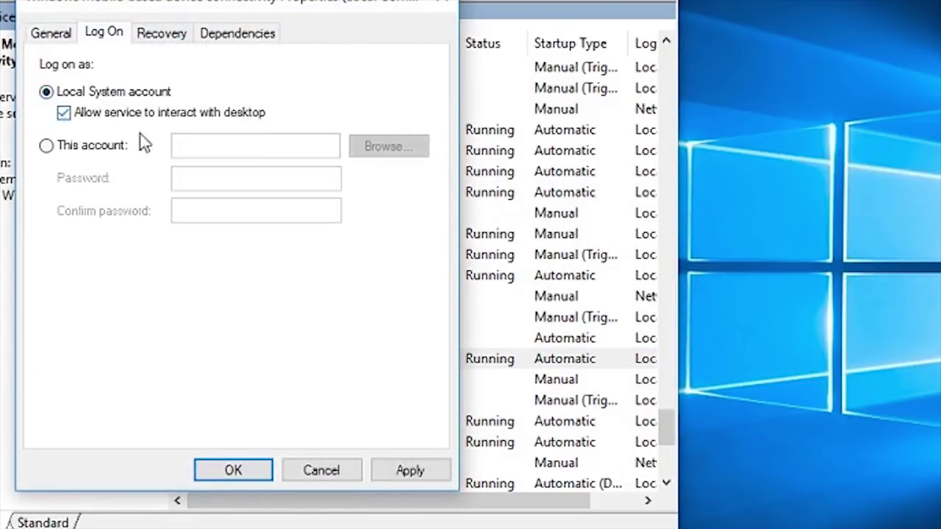
{"action": "left_click", "coordinate": [410, 470]}
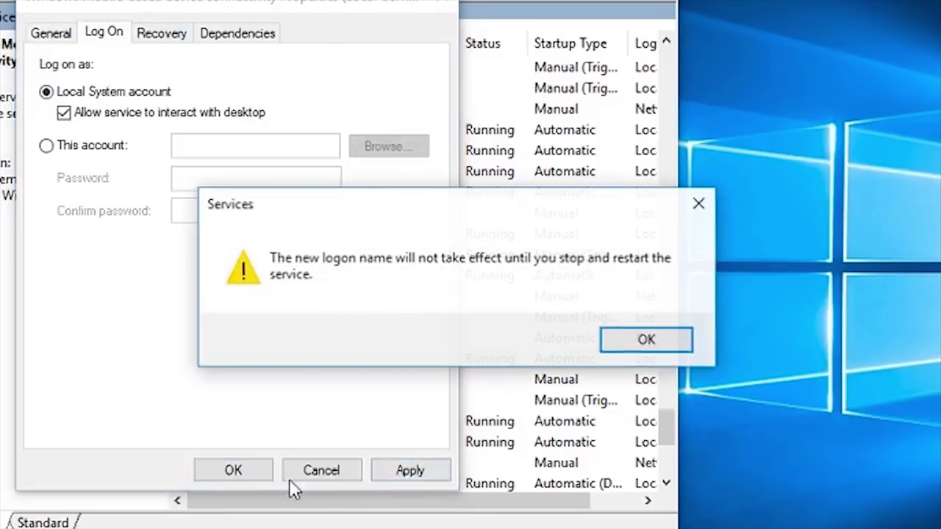
{"action": "left_click", "coordinate": [628, 346]}
{"action": "left_click", "coordinate": [249, 470]}
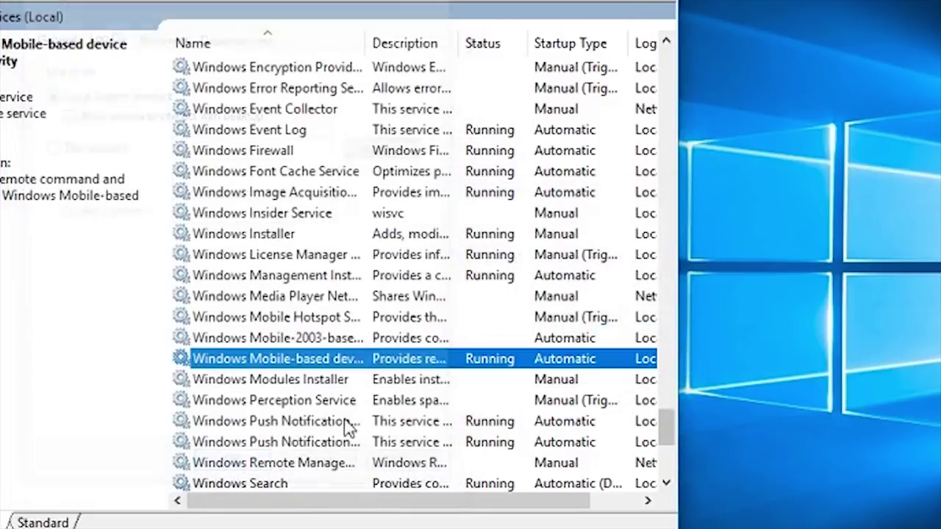
Step: Start the Windows Mobile-2003-based device connectivity service
{"action": "left_click", "coordinate": [320, 342]}
{"action": "right_click", "coordinate": [320, 341]}
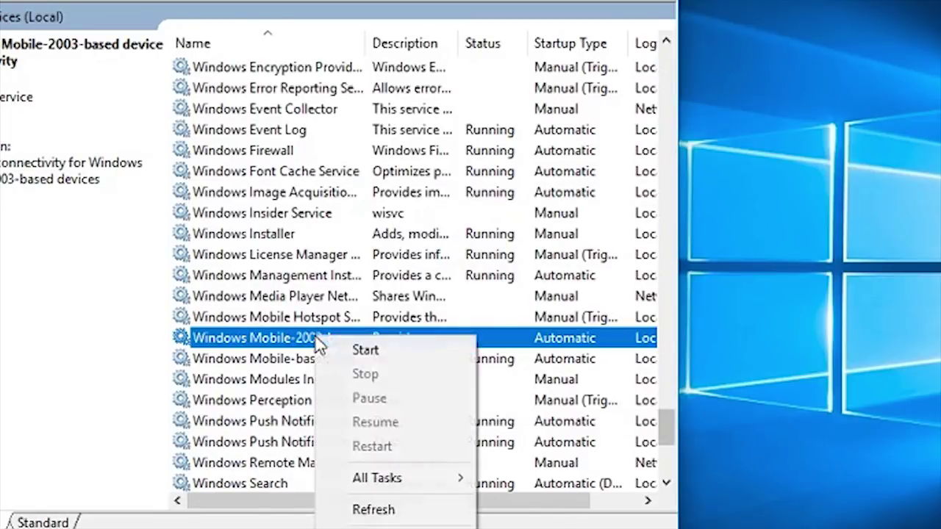
{"action": "left_click", "coordinate": [340, 352]}
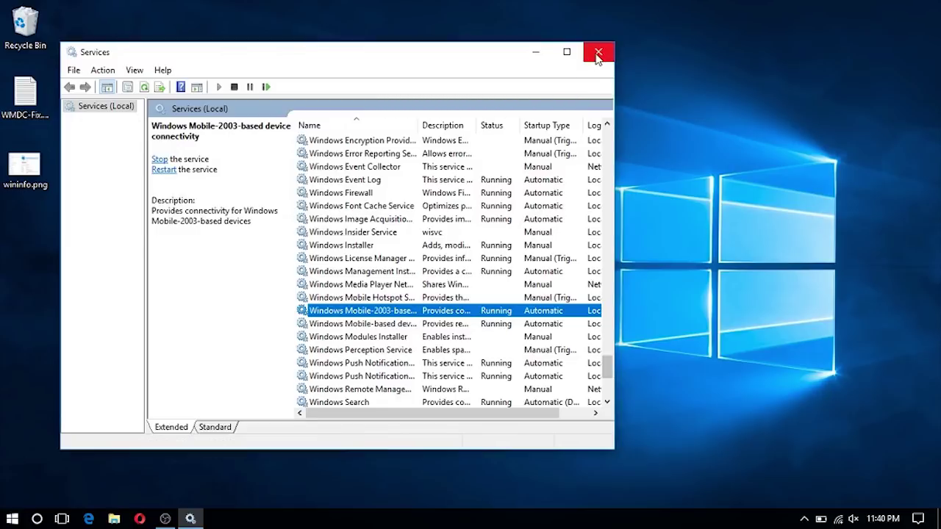
Step: Minimize Services and launch Command Prompt as administrator
{"action": "left_click", "coordinate": [541, 57]}
{"action": "key", "text": "super"}
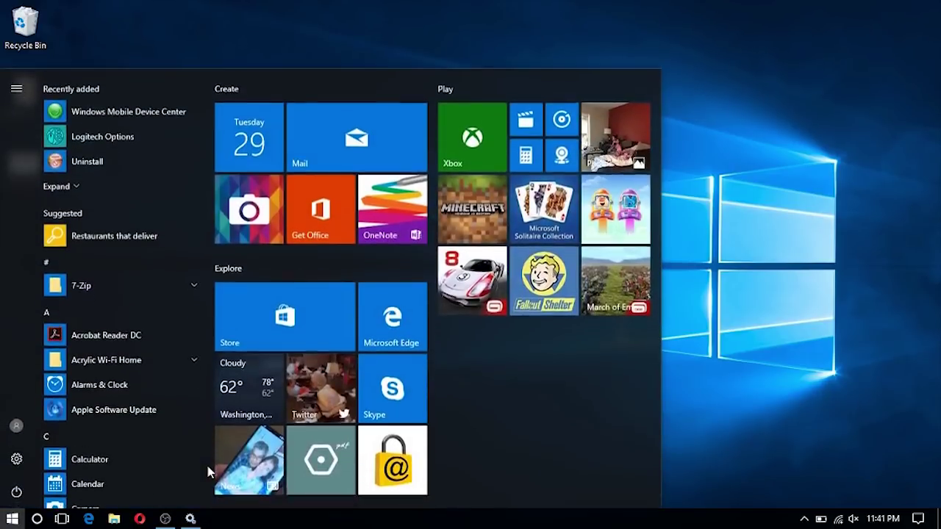
{"action": "type", "text": "cmd"}
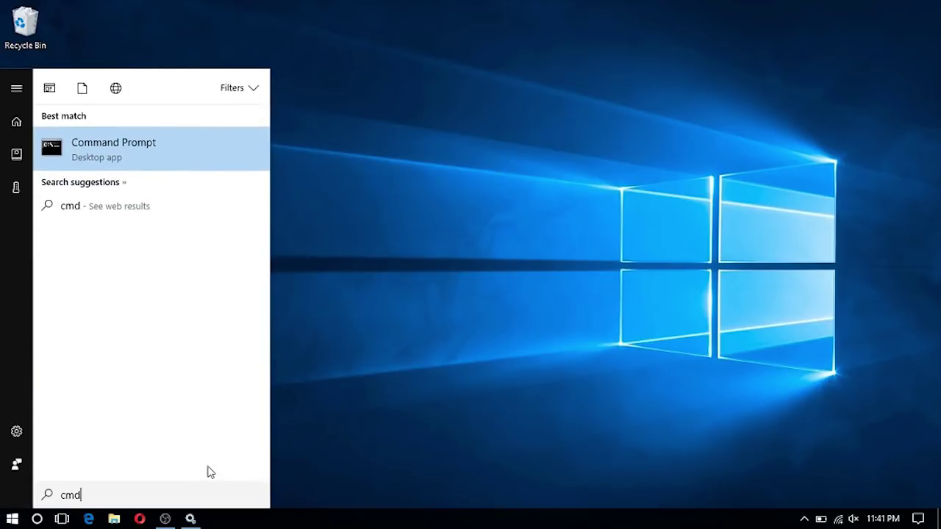
{"action": "right_click", "coordinate": [181, 143]}
{"action": "left_click", "coordinate": [196, 154]}
Step: Open WMDC-Fix.txt from the desktop and enlarge the Notepad window
{"action": "left_click", "coordinate": [247, 155]}
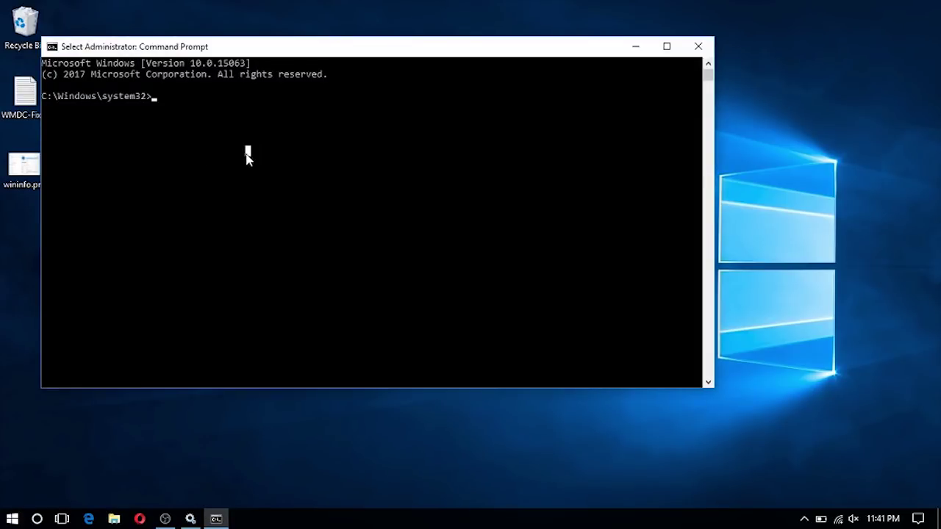
{"action": "double_click", "coordinate": [26, 95]}
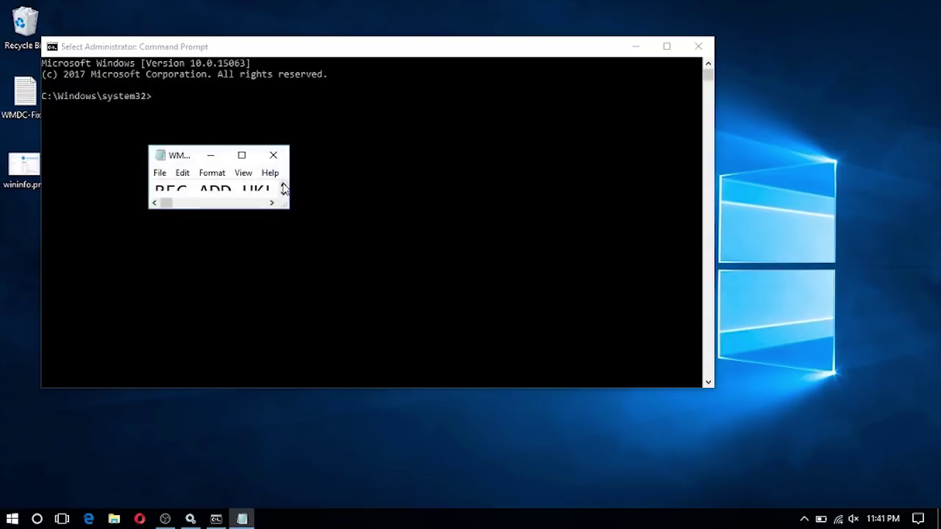
{"action": "left_click_drag", "start_coordinate": [285, 206], "coordinate": [938, 436]}
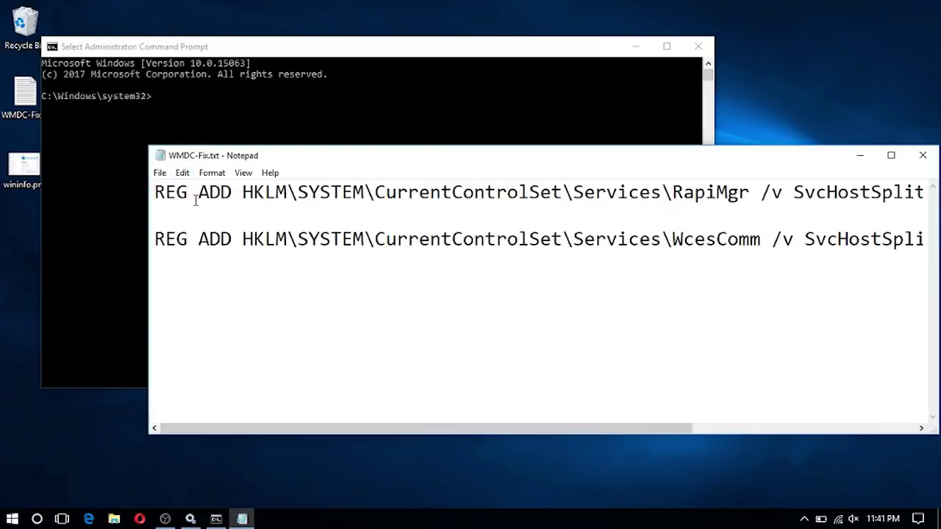
Step: Change the font of all the WMDC-Fix text to size 14
{"action": "key", "text": "ctrl+a"}
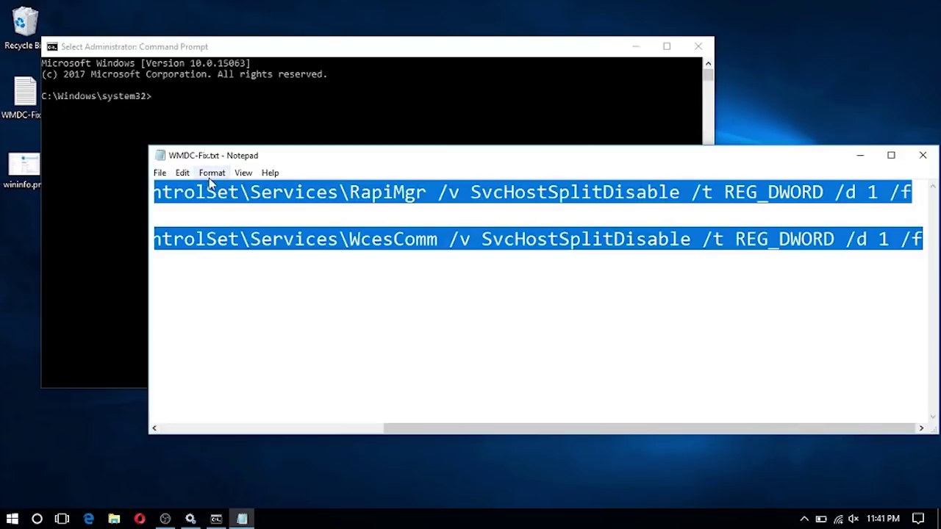
{"action": "left_click", "coordinate": [212, 173]}
{"action": "left_click", "coordinate": [227, 203]}
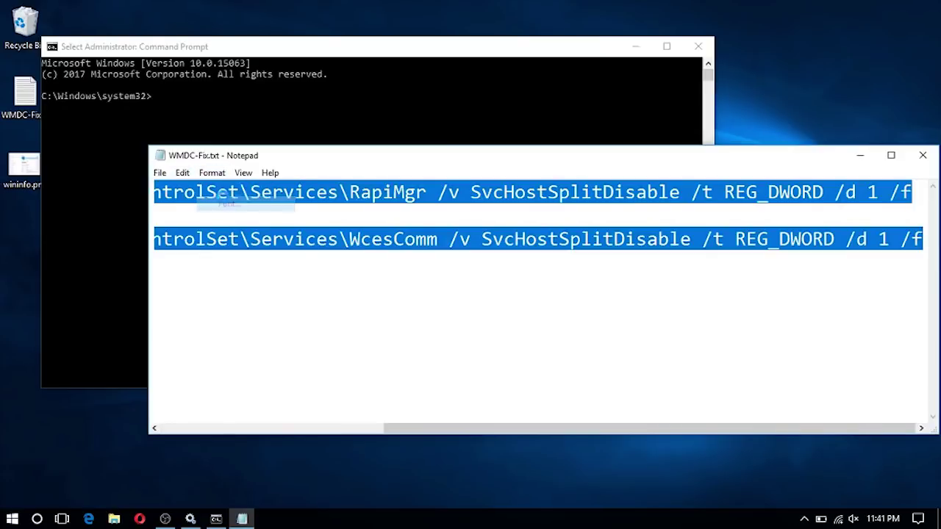
{"action": "scroll", "coordinate": [424, 260], "scroll_direction": "up", "scroll_amount": 2}
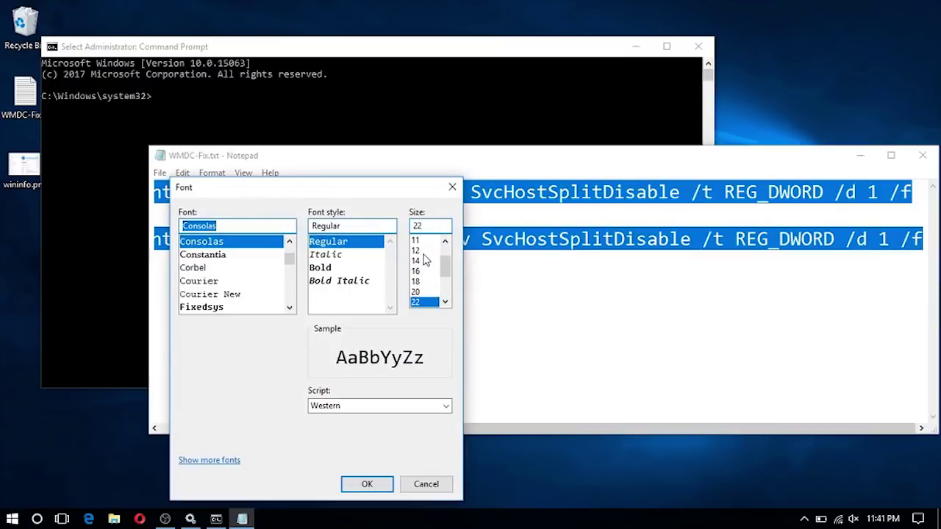
{"action": "left_click", "coordinate": [422, 261]}
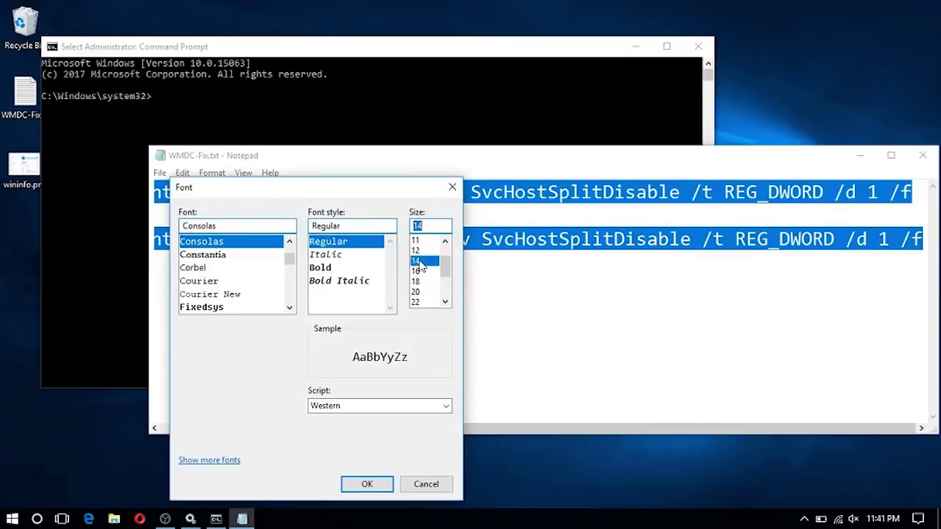
{"action": "left_click", "coordinate": [380, 482]}
{"action": "left_click", "coordinate": [328, 276]}
Step: Copy the RapiMgr REG ADD command into the administrator console and run it
{"action": "left_click_drag", "start_coordinate": [829, 188], "coordinate": [152, 187]}
{"action": "right_click", "coordinate": [164, 184]}
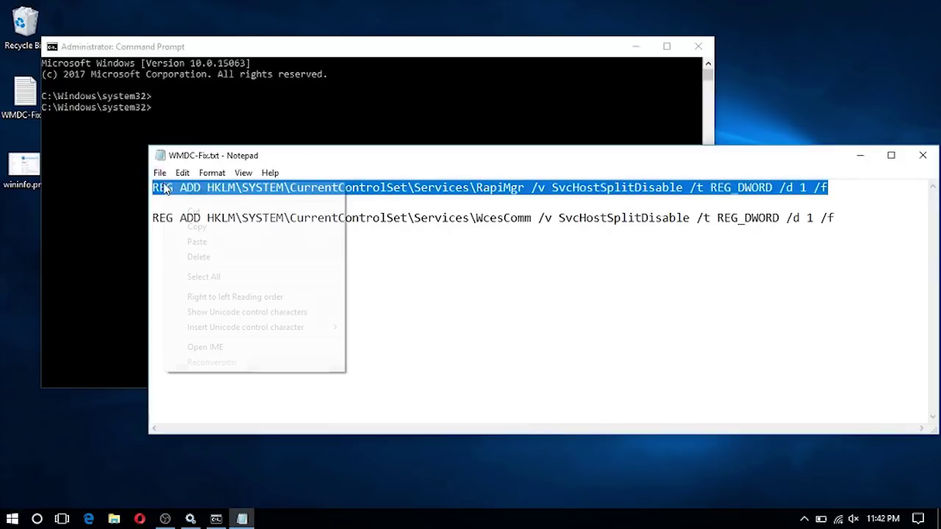
{"action": "left_click", "coordinate": [190, 226]}
{"action": "left_click", "coordinate": [175, 108]}
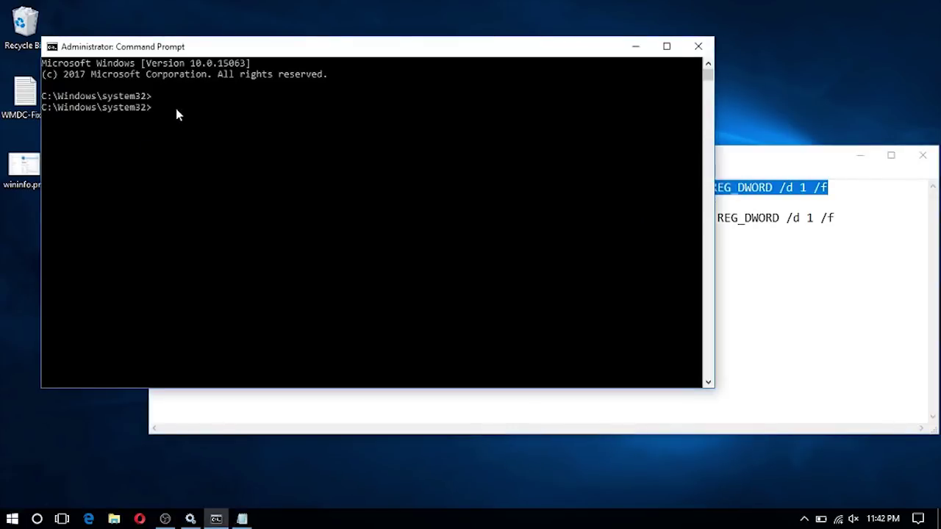
{"action": "right_click", "coordinate": [176, 108]}
{"action": "key", "text": "Return"}
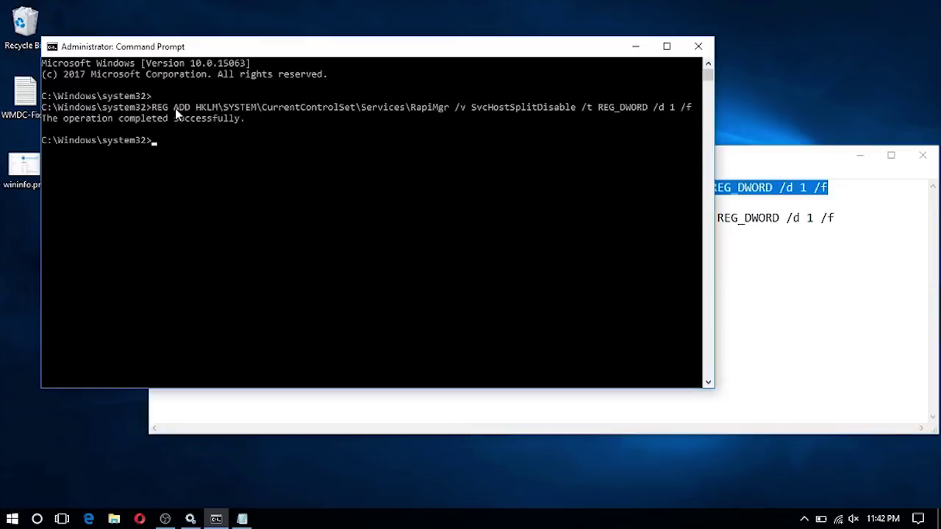
Step: Copy the WcesComm REG ADD command into the administrator console and run it
{"action": "left_click", "coordinate": [795, 289]}
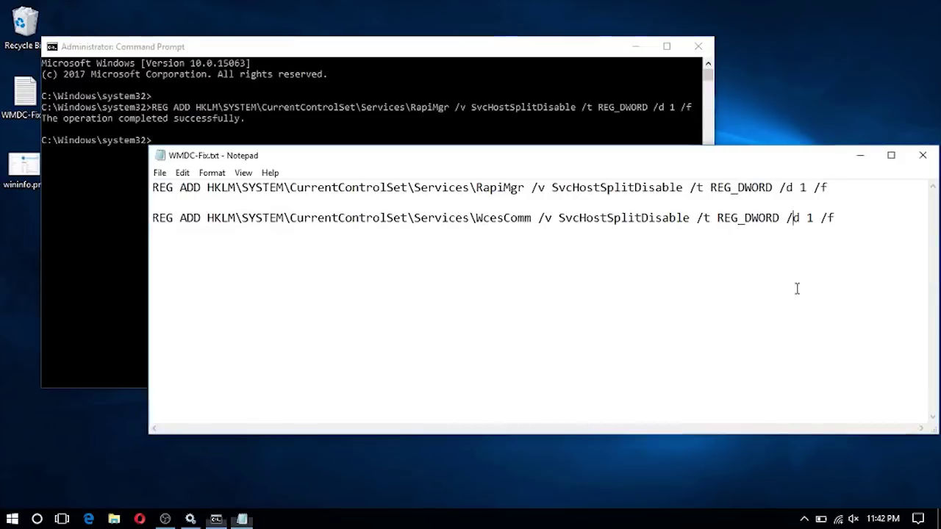
{"action": "left_click_drag", "start_coordinate": [834, 218], "coordinate": [366, 208]}
{"action": "left_click_drag", "start_coordinate": [219, 208], "coordinate": [152, 218]}
{"action": "right_click", "coordinate": [152, 217]}
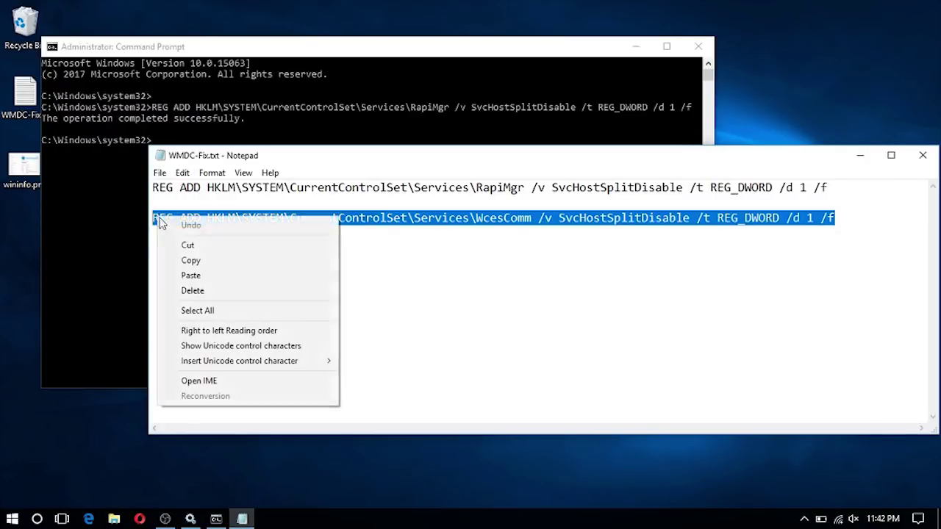
{"action": "left_click", "coordinate": [191, 261]}
{"action": "left_click", "coordinate": [204, 140]}
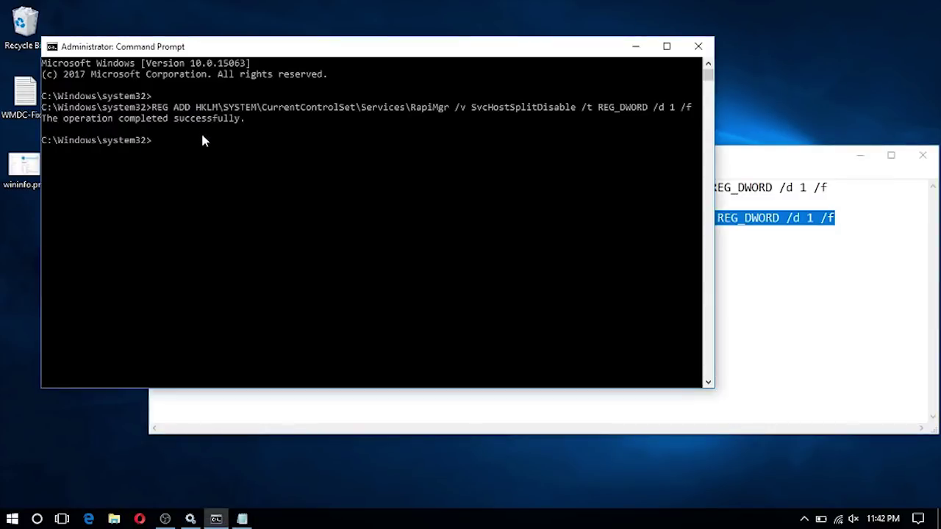
{"action": "right_click", "coordinate": [206, 160]}
{"action": "key", "text": "Return"}
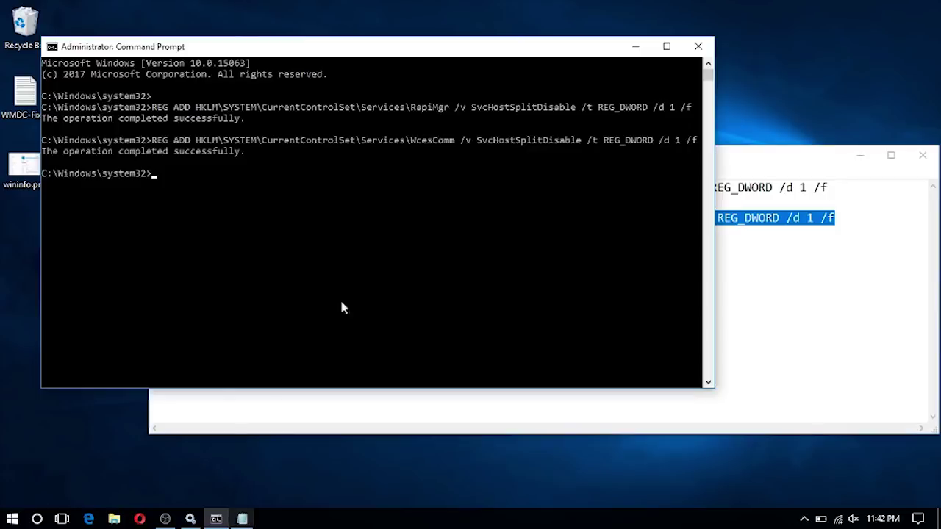
Step: Close the WMDC-Fix notes and minimize the Command Prompt
{"action": "left_click", "coordinate": [808, 342]}
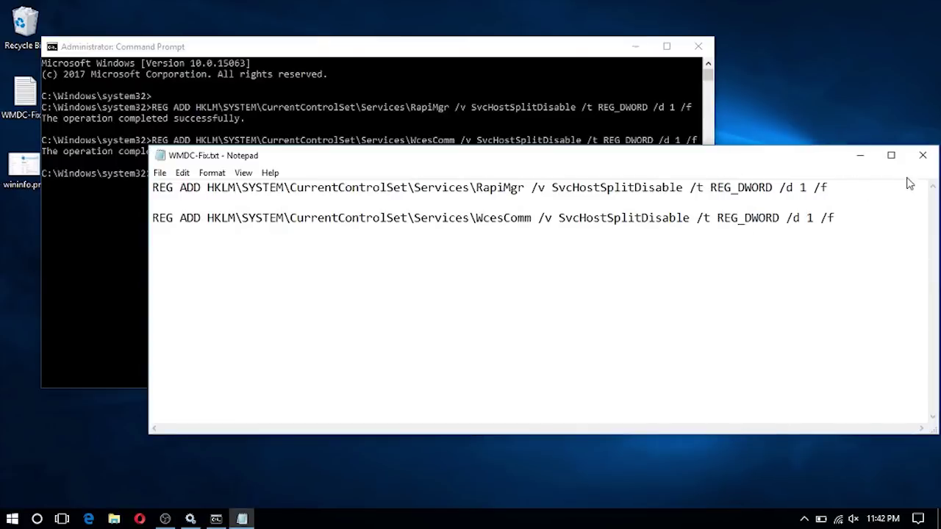
{"action": "left_click", "coordinate": [919, 158]}
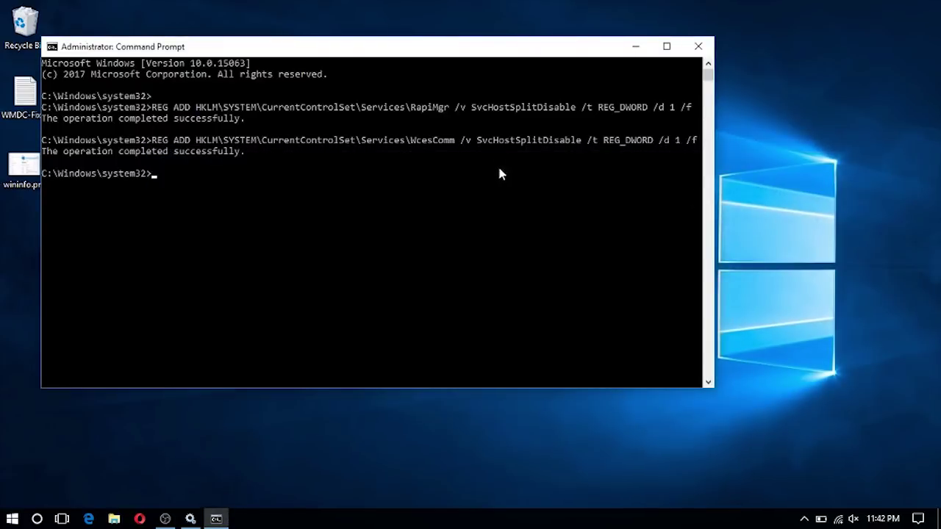
{"action": "left_click", "coordinate": [633, 50]}
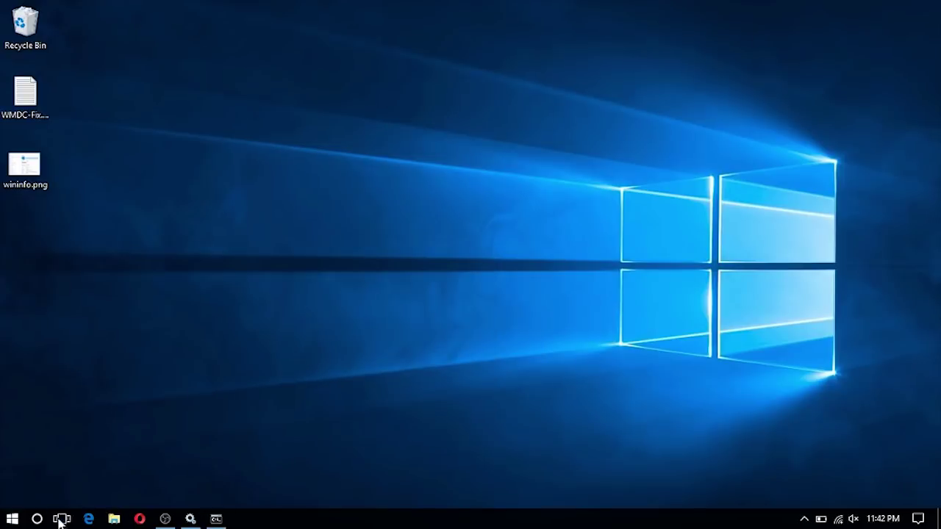
Step: Restart Windows Mobile-based device connectivity, agreeing to restart the dependent 2003-based service
{"action": "left_click", "coordinate": [191, 519]}
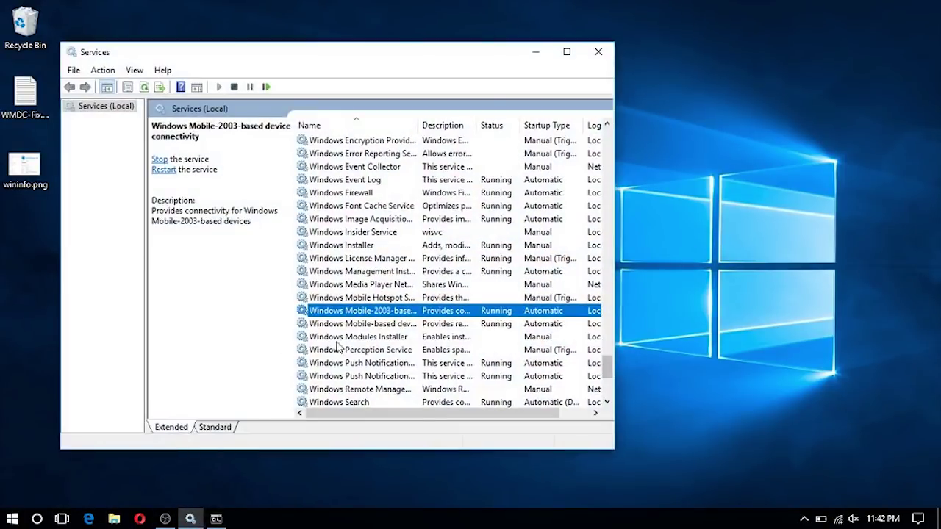
{"action": "right_click", "coordinate": [386, 324]}
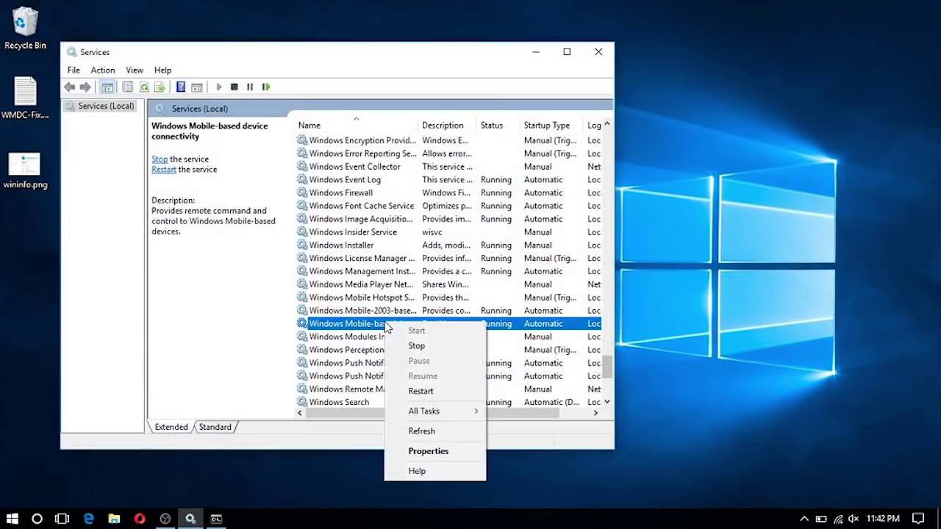
{"action": "left_click", "coordinate": [432, 391]}
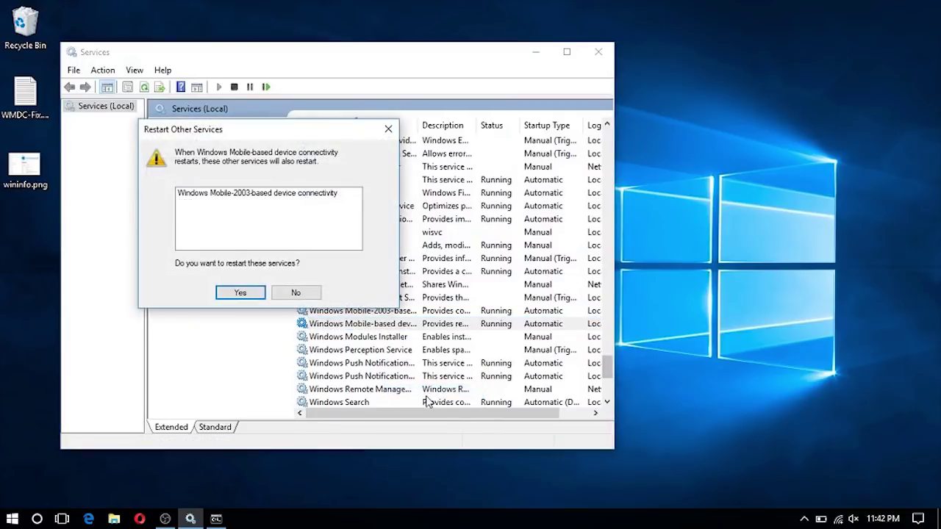
{"action": "left_click", "coordinate": [244, 293]}
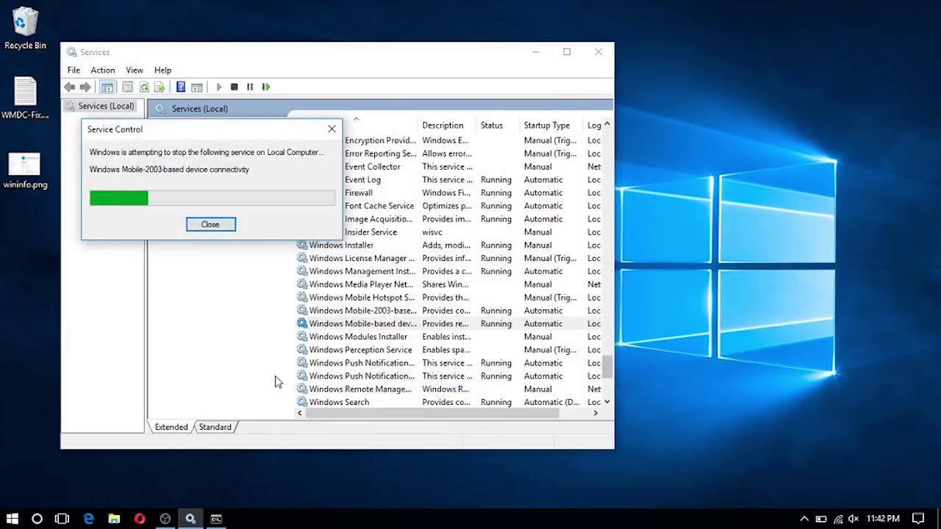
Step: Enter devmgmt.msc in a new Run box
{"action": "mouse_move", "coordinate": [189, 520]}
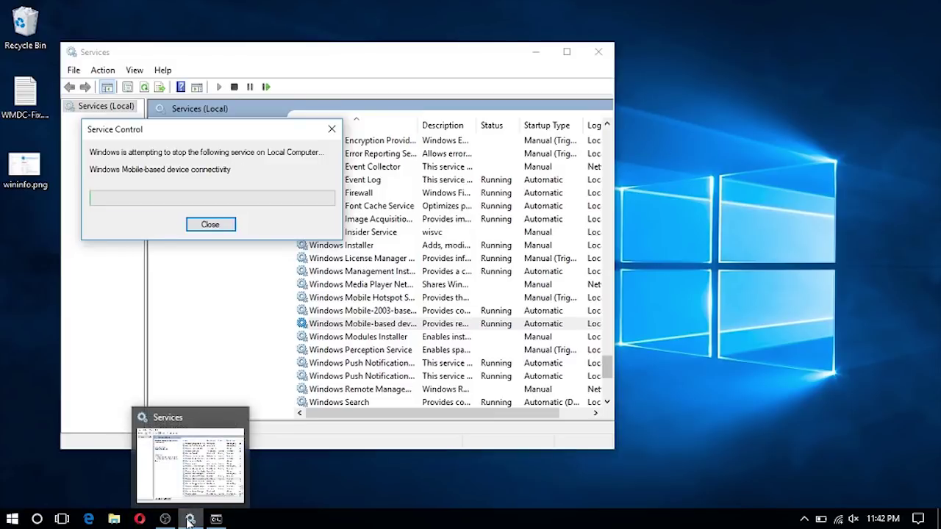
{"action": "key", "text": "super+r"}
{"action": "type", "text": "d"}
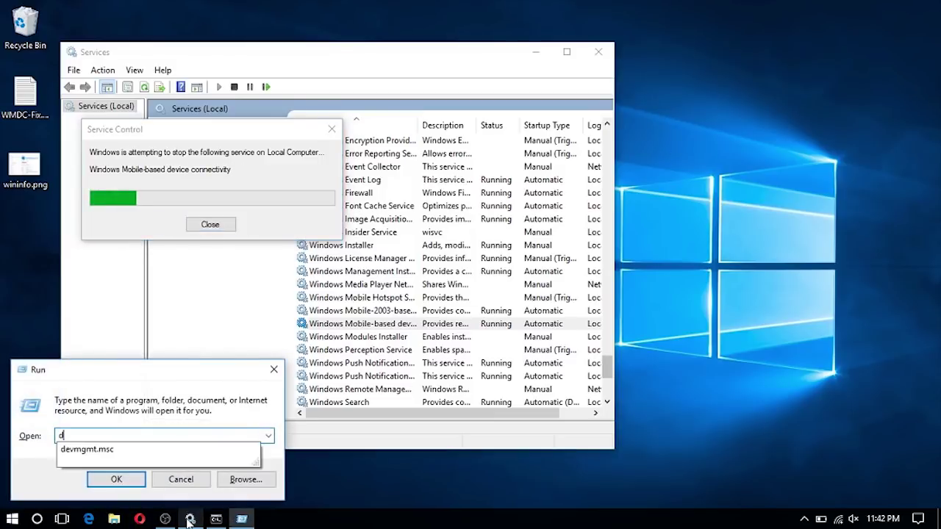
{"action": "type", "text": "evmgmt"}
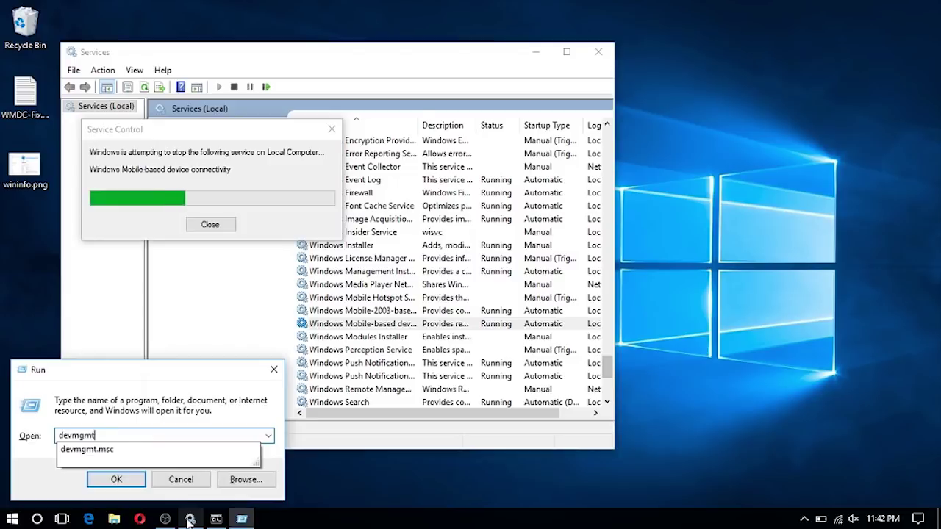
{"action": "type", "text": ".msc"}
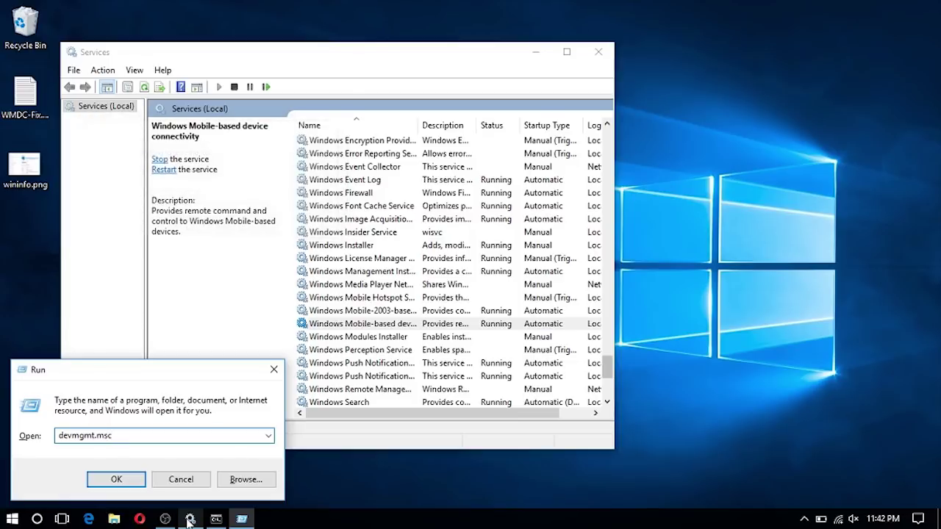
Step: Launch Device Manager, expand Portable Devices and select the Pocket_PC device
{"action": "left_click", "coordinate": [189, 521]}
{"action": "key", "text": "Return"}
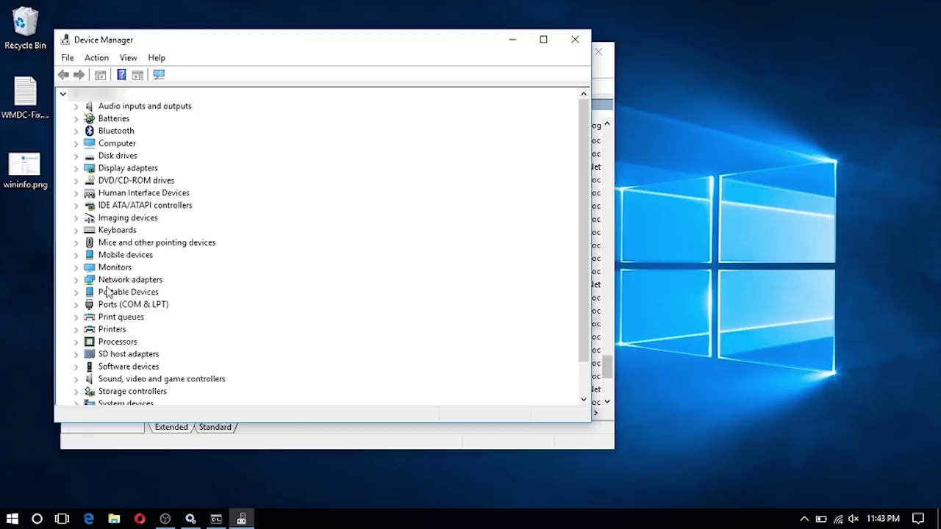
{"action": "left_click", "coordinate": [78, 293]}
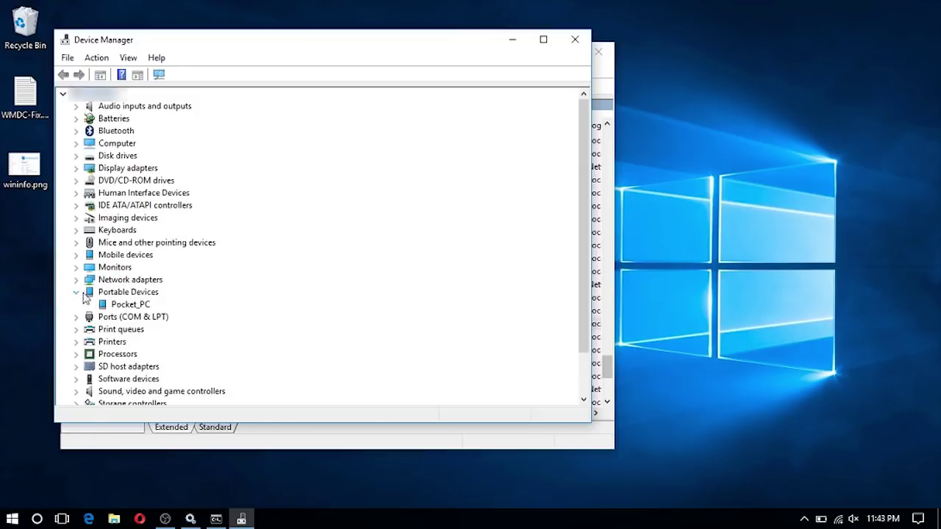
{"action": "left_click", "coordinate": [130, 307]}
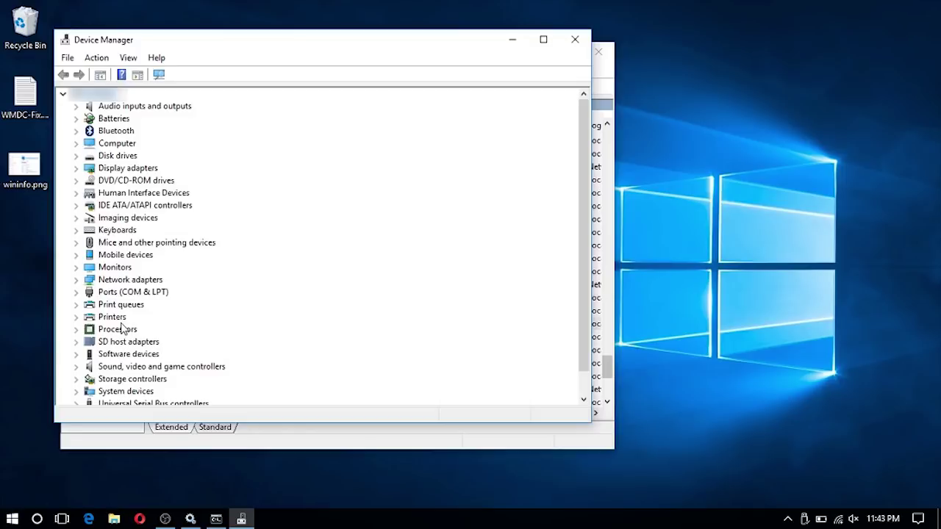
Step: Clear Device Manager and Services off the desktop and launch Windows Mobile Device Center
{"action": "left_click", "coordinate": [514, 49]}
{"action": "left_click", "coordinate": [538, 52]}
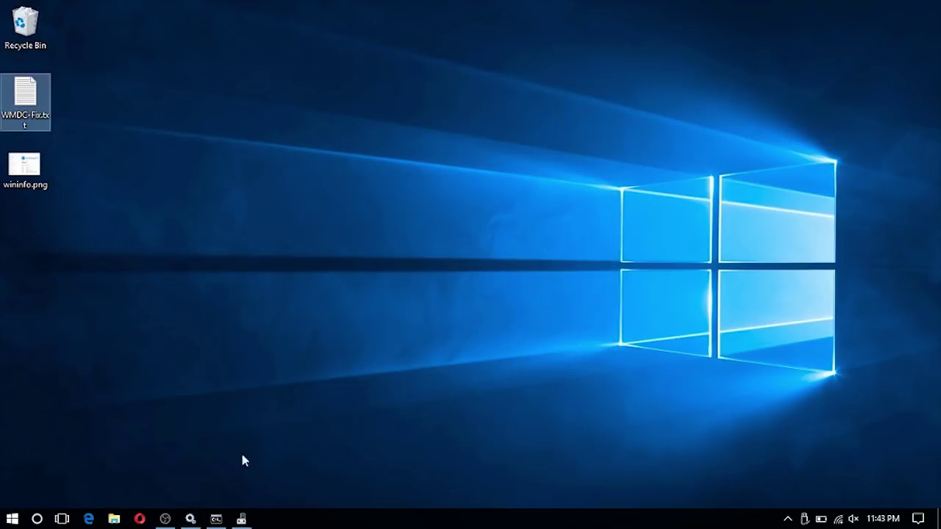
{"action": "left_click", "coordinate": [11, 519]}
{"action": "scroll", "coordinate": [117, 415], "scroll_direction": "down", "scroll_amount": 10}
{"action": "scroll", "coordinate": [110, 425], "scroll_direction": "down", "scroll_amount": 8}
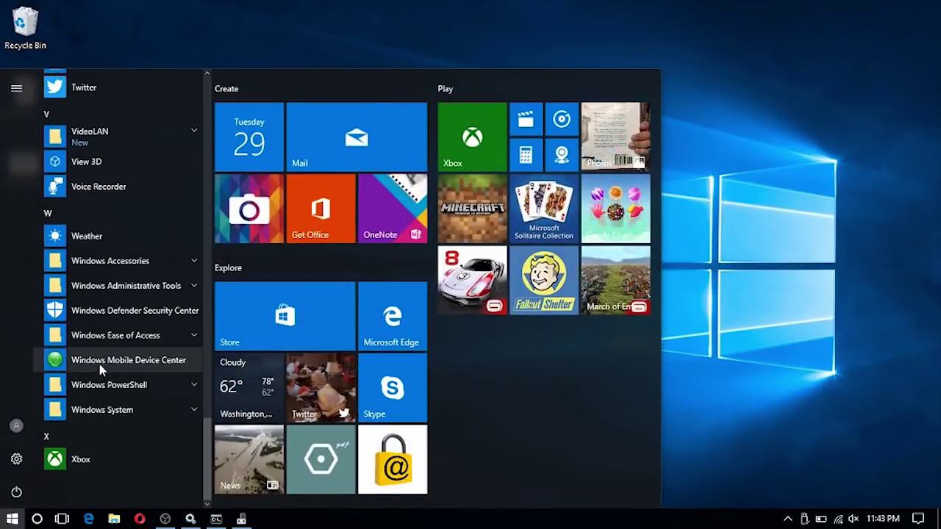
{"action": "left_click", "coordinate": [101, 367]}
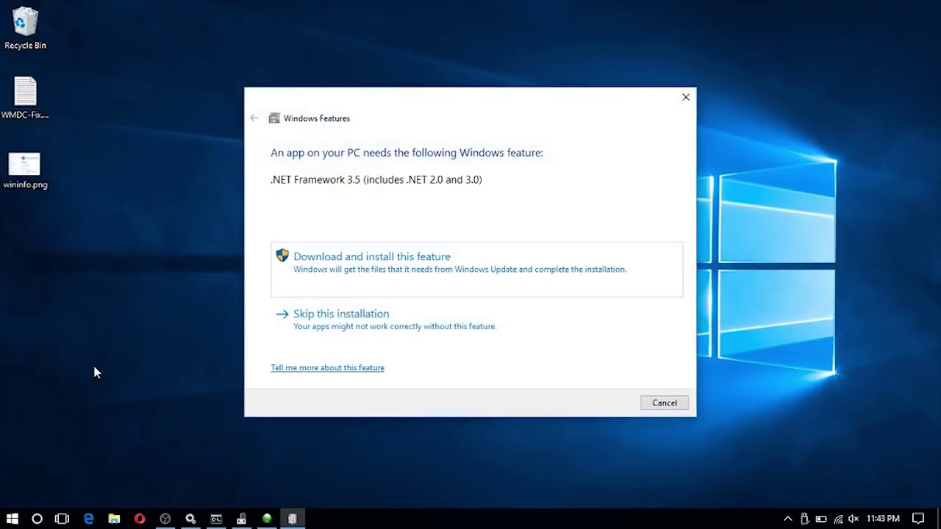
Step: Download and install .NET Framework 3.5 through the Windows Features prompt
{"action": "left_click", "coordinate": [454, 272]}
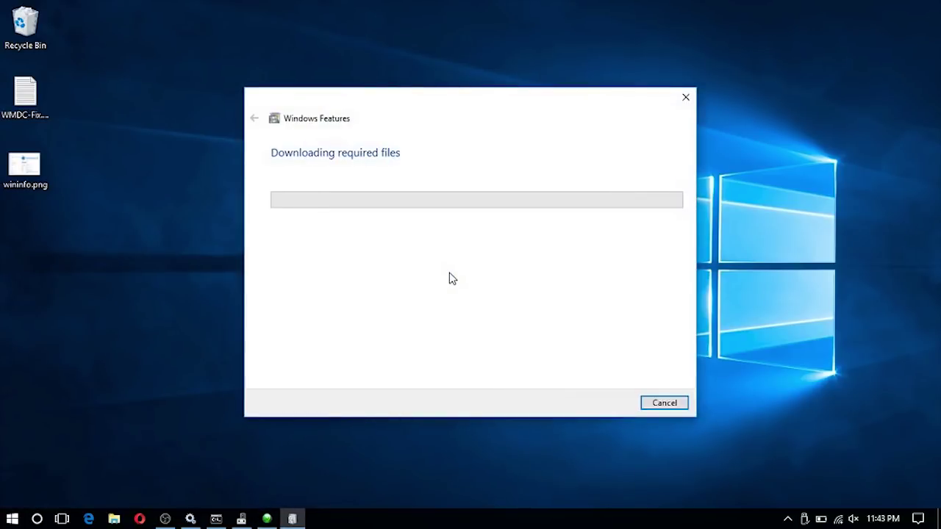
{"action": "left_click_drag", "start_coordinate": [655, 99], "coordinate": [636, 126]}
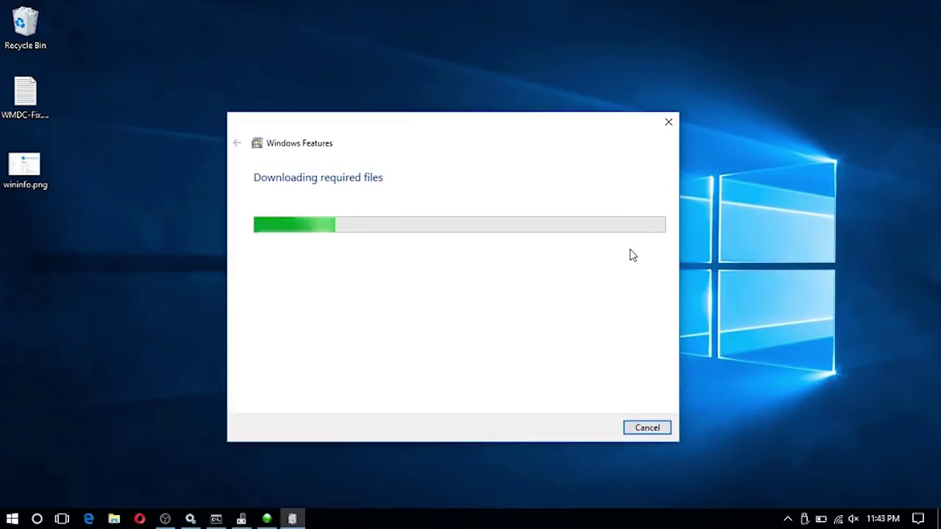
{"action": "left_click", "coordinate": [267, 519]}
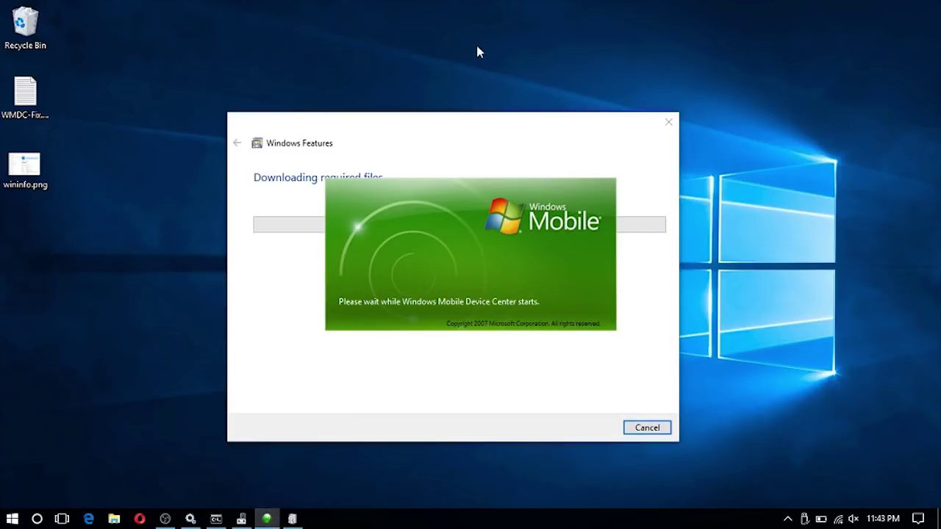
{"action": "left_click_drag", "start_coordinate": [464, 122], "coordinate": [275, 26]}
{"action": "left_click", "coordinate": [267, 519]}
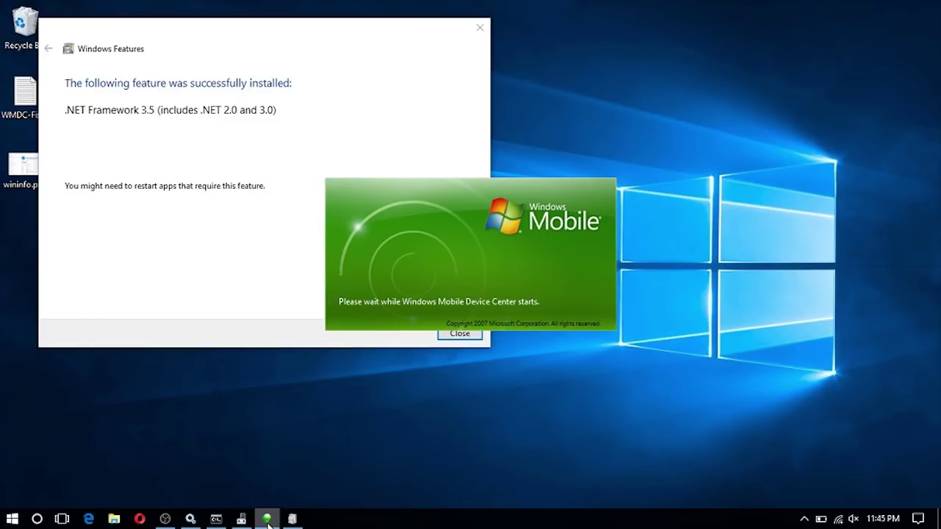
{"action": "left_click", "coordinate": [295, 323]}
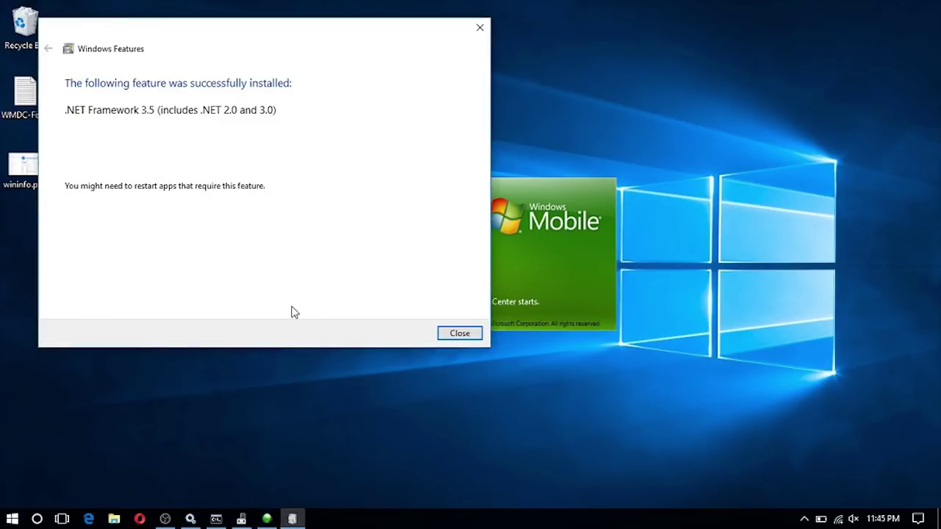
Step: Dismiss the .NET success message, restore Device Manager and close the stalled Windows Mobile splash
{"action": "left_click", "coordinate": [462, 334]}
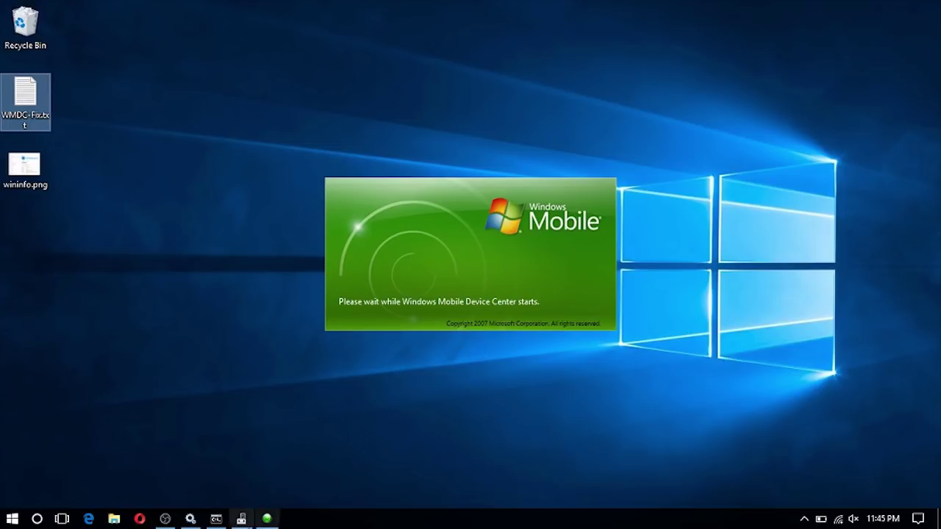
{"action": "left_click", "coordinate": [242, 519]}
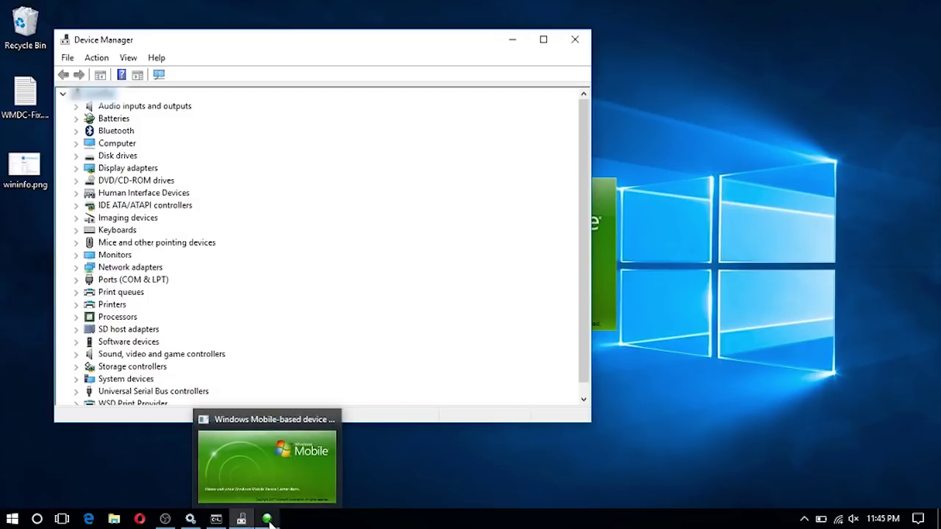
{"action": "left_click", "coordinate": [268, 519]}
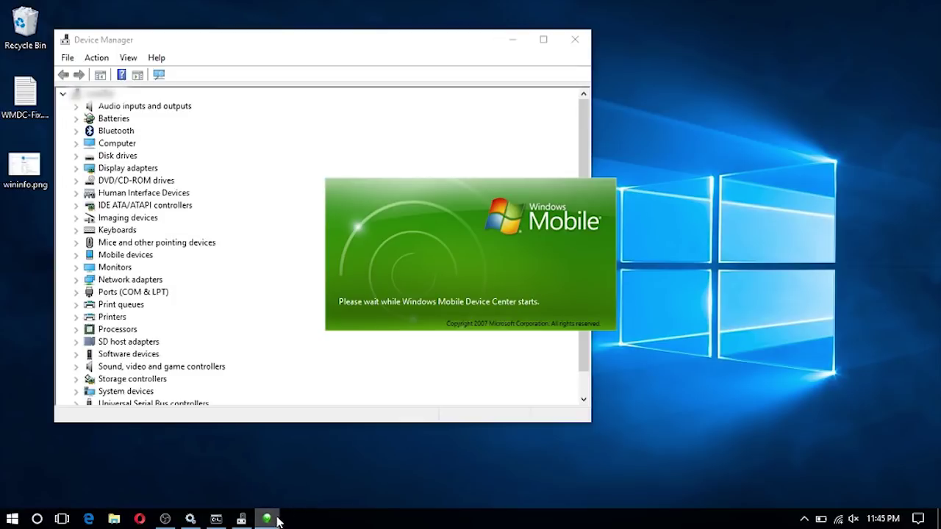
{"action": "mouse_move", "coordinate": [272, 519]}
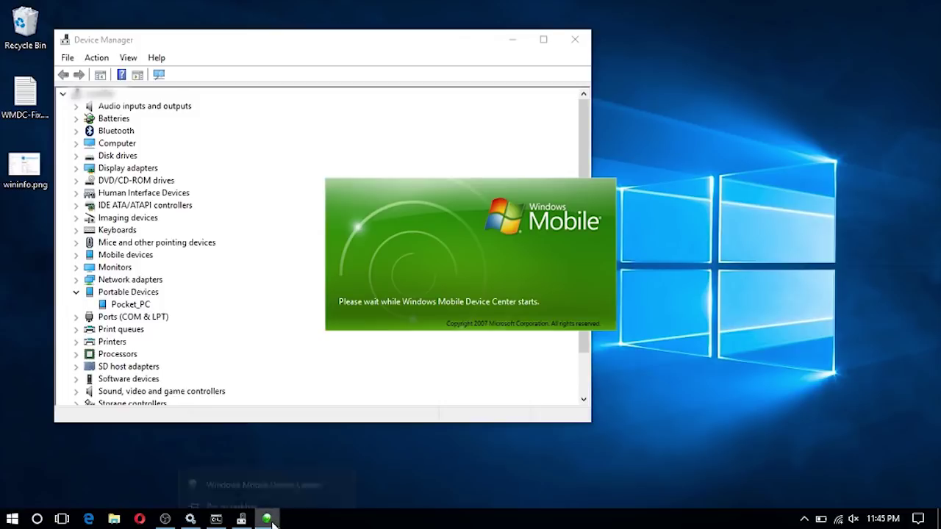
{"action": "right_click", "coordinate": [267, 519]}
{"action": "left_click", "coordinate": [261, 493]}
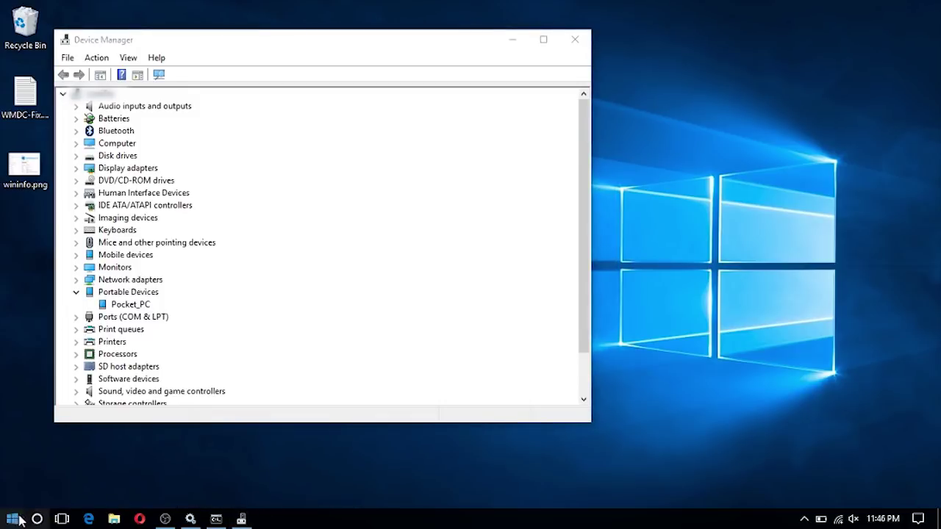
Step: Open Task Manager from the taskbar and expand it to the full process list
{"action": "left_click", "coordinate": [14, 519]}
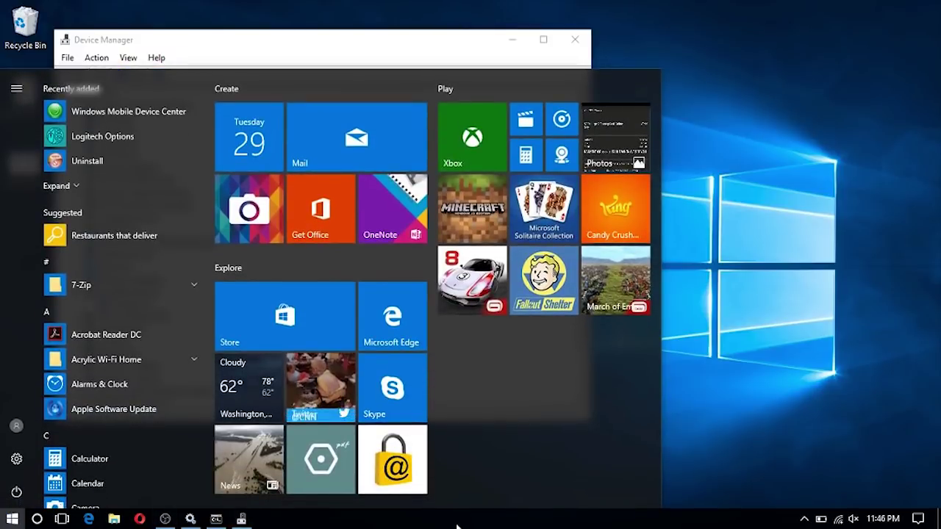
{"action": "right_click", "coordinate": [456, 523]}
{"action": "left_click", "coordinate": [486, 457]}
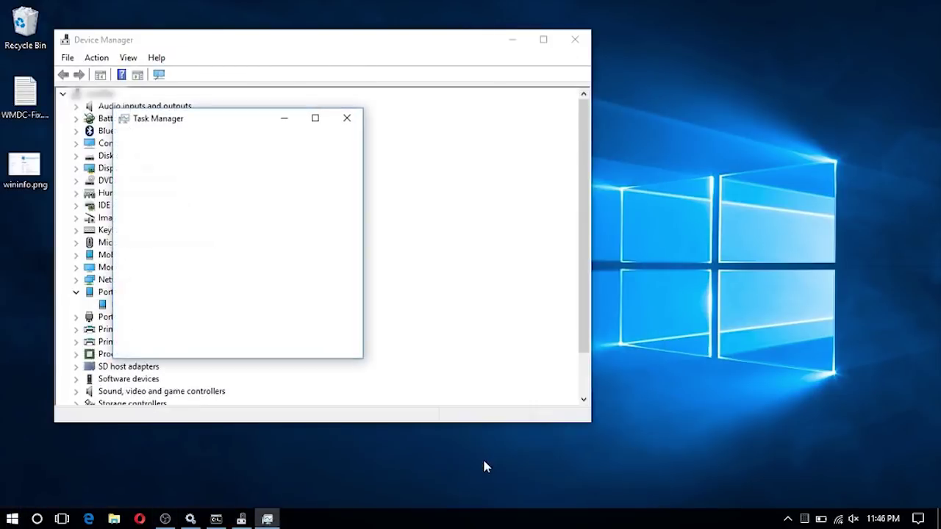
{"action": "left_click", "coordinate": [157, 342]}
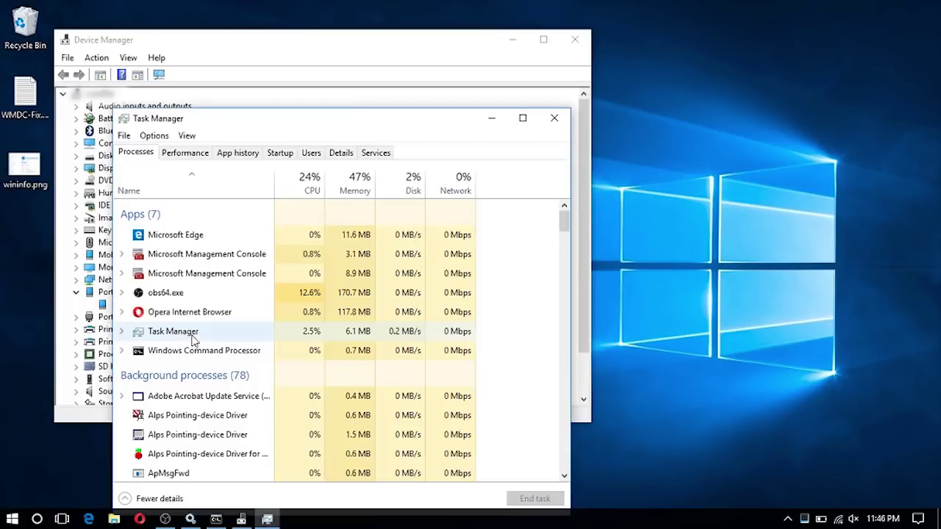
Step: Find Windows Mobile Device Center among the W processes and end its task
{"action": "scroll", "coordinate": [196, 338], "scroll_direction": "down", "scroll_amount": 3}
{"action": "scroll", "coordinate": [197, 345], "scroll_direction": "down", "scroll_amount": 10}
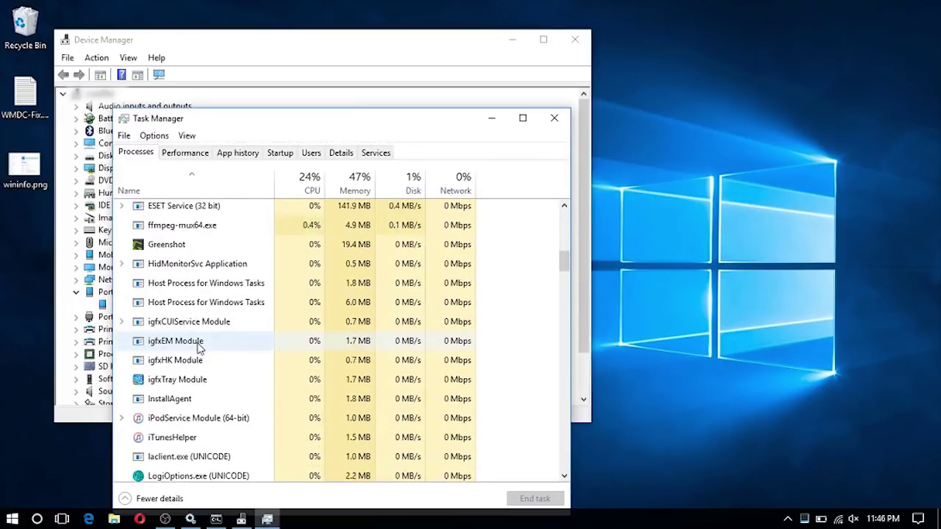
{"action": "key", "text": "w"}
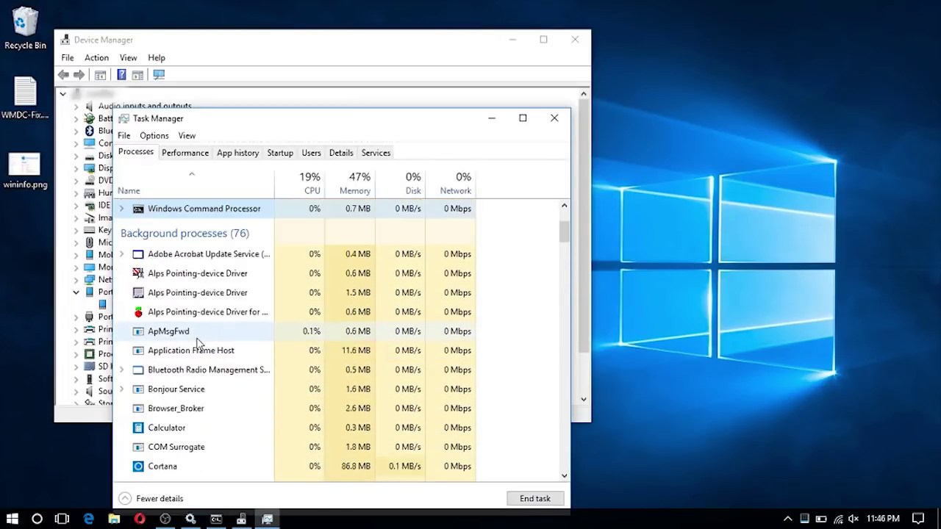
{"action": "key", "text": "w"}
{"action": "scroll", "coordinate": [197, 346], "scroll_direction": "down", "scroll_amount": 3}
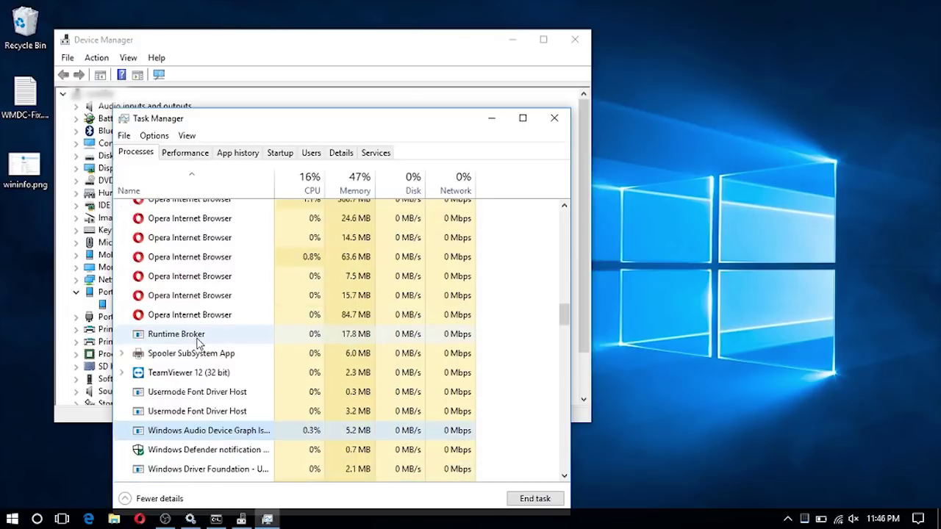
{"action": "scroll", "coordinate": [196, 343], "scroll_direction": "down", "scroll_amount": 1}
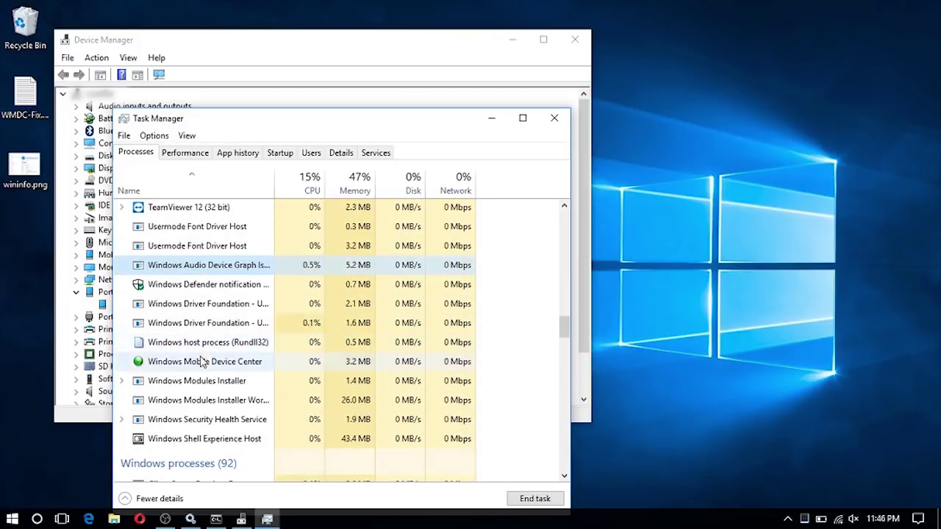
{"action": "right_click", "coordinate": [207, 362]}
{"action": "left_click", "coordinate": [224, 371]}
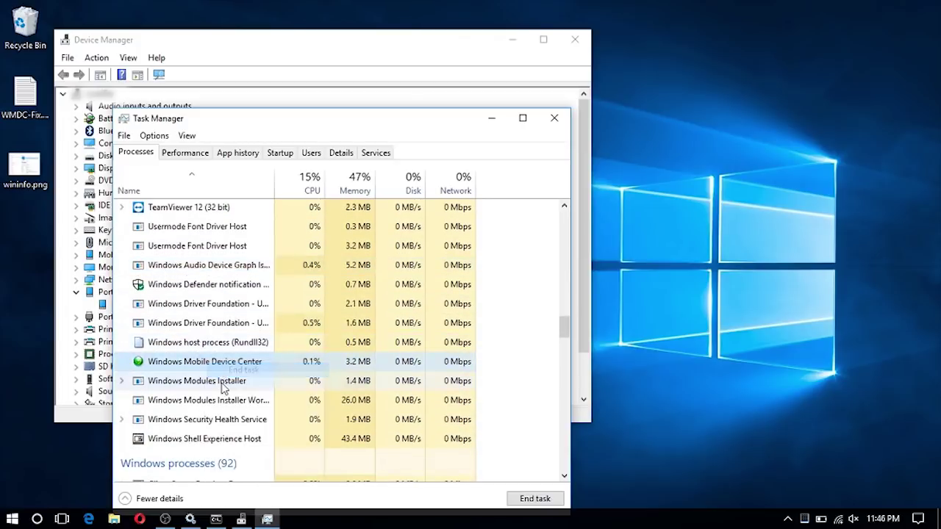
Step: Launch Windows Mobile Device Center again from the Start menu app list
{"action": "left_click", "coordinate": [11, 519]}
{"action": "scroll", "coordinate": [115, 458], "scroll_direction": "down", "scroll_amount": 15}
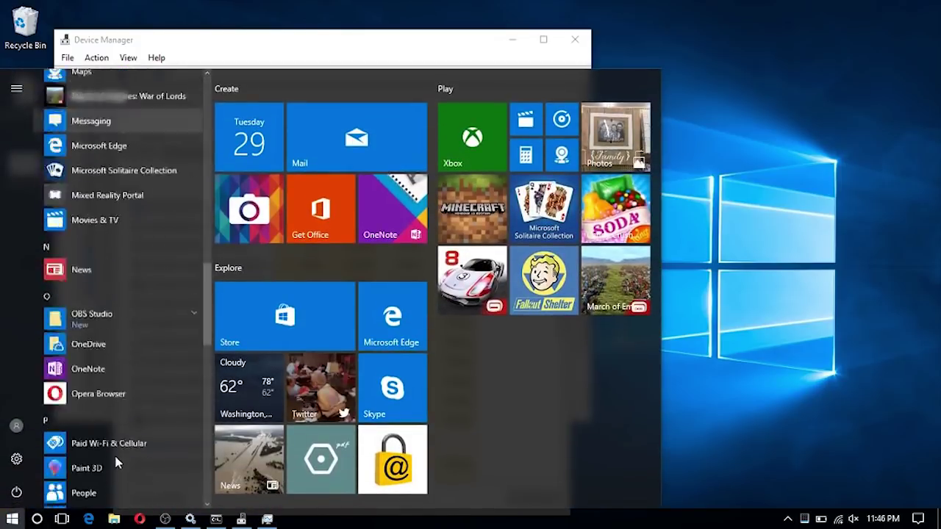
{"action": "scroll", "coordinate": [115, 457], "scroll_direction": "down", "scroll_amount": 5}
{"action": "left_click", "coordinate": [106, 363]}
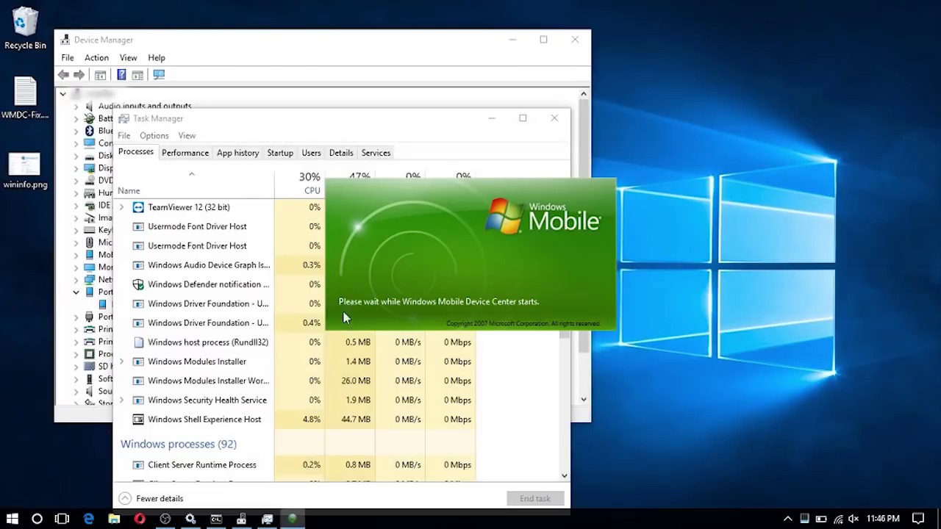
Step: Close Task Manager, minimize Device Manager, and accept the Windows Mobile Device Center licence agreement
{"action": "left_click", "coordinate": [446, 126]}
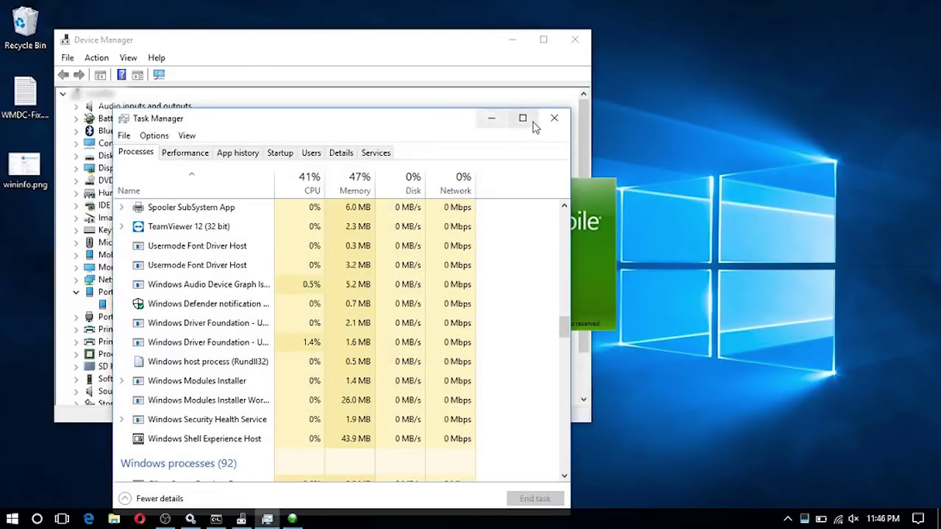
{"action": "left_click", "coordinate": [554, 120]}
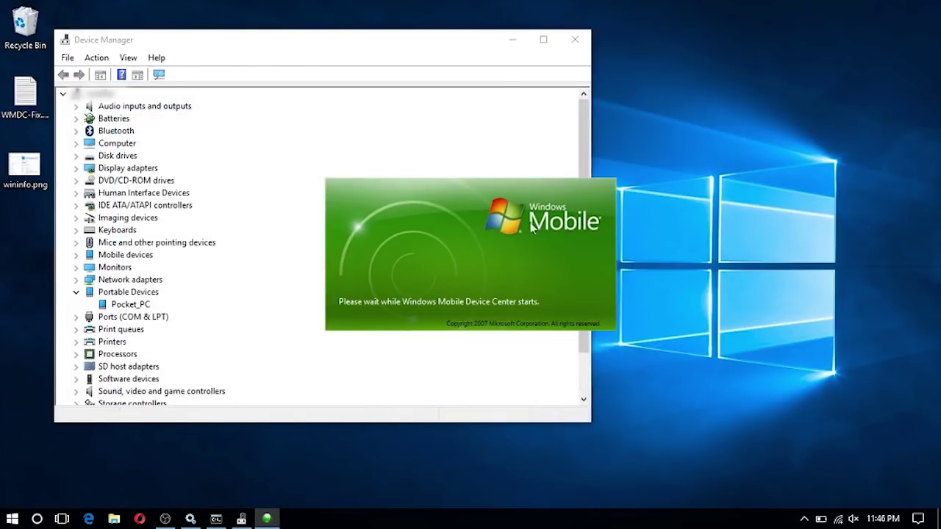
{"action": "left_click", "coordinate": [510, 40]}
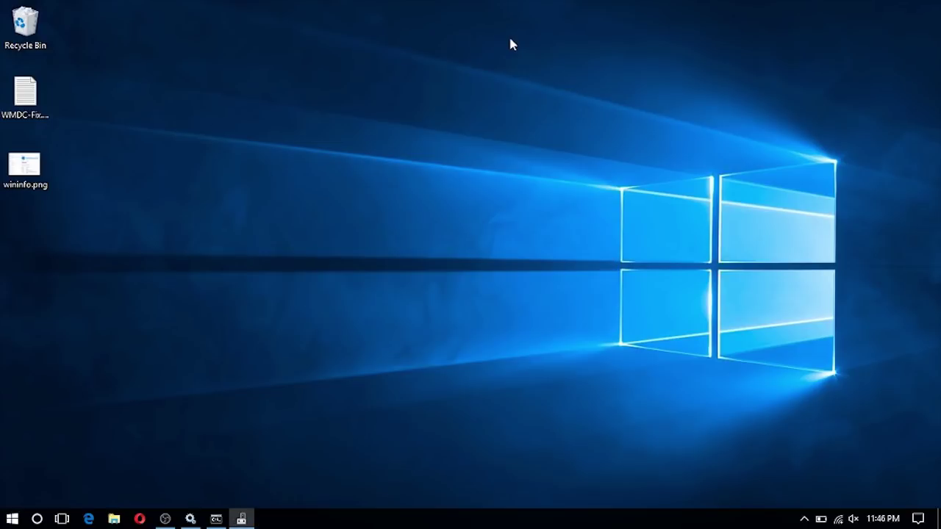
{"action": "left_click", "coordinate": [552, 368]}
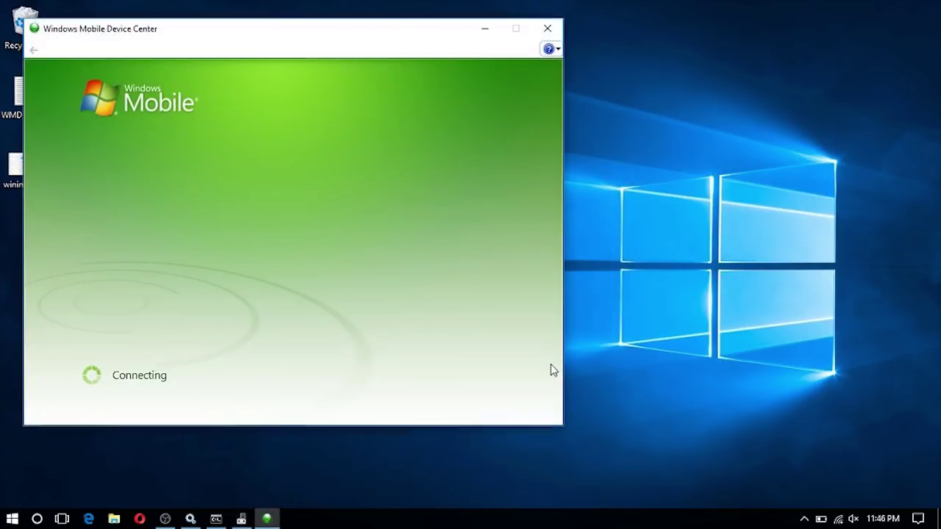